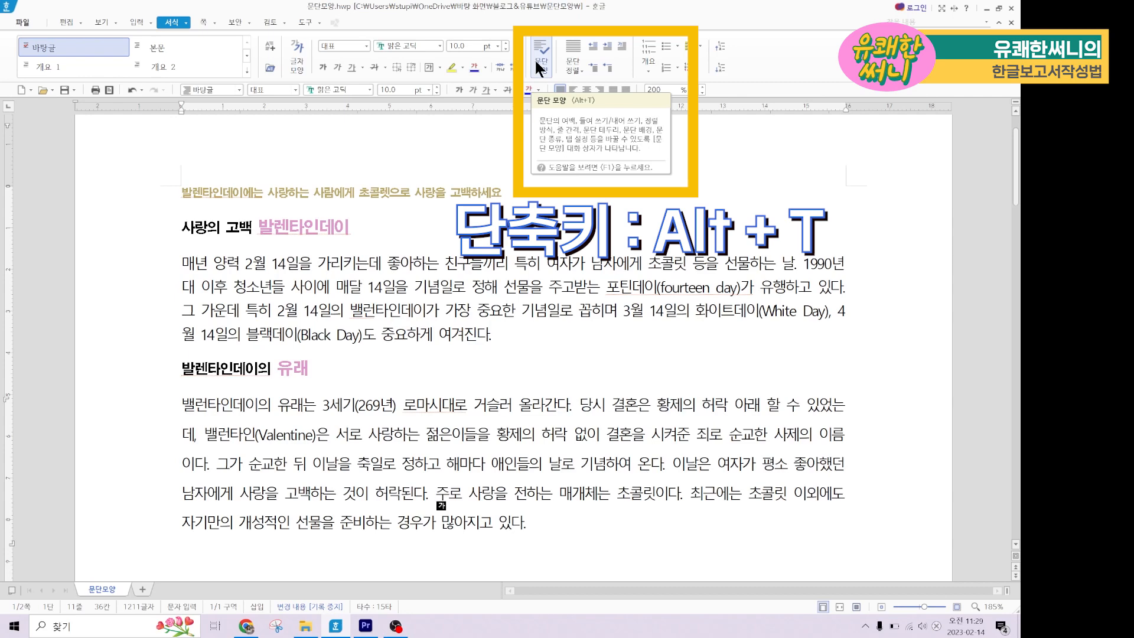
# - Open the paragraph shape (문단 모양) settings for the gold opening line of the document
pyautogui.click(509, 203)
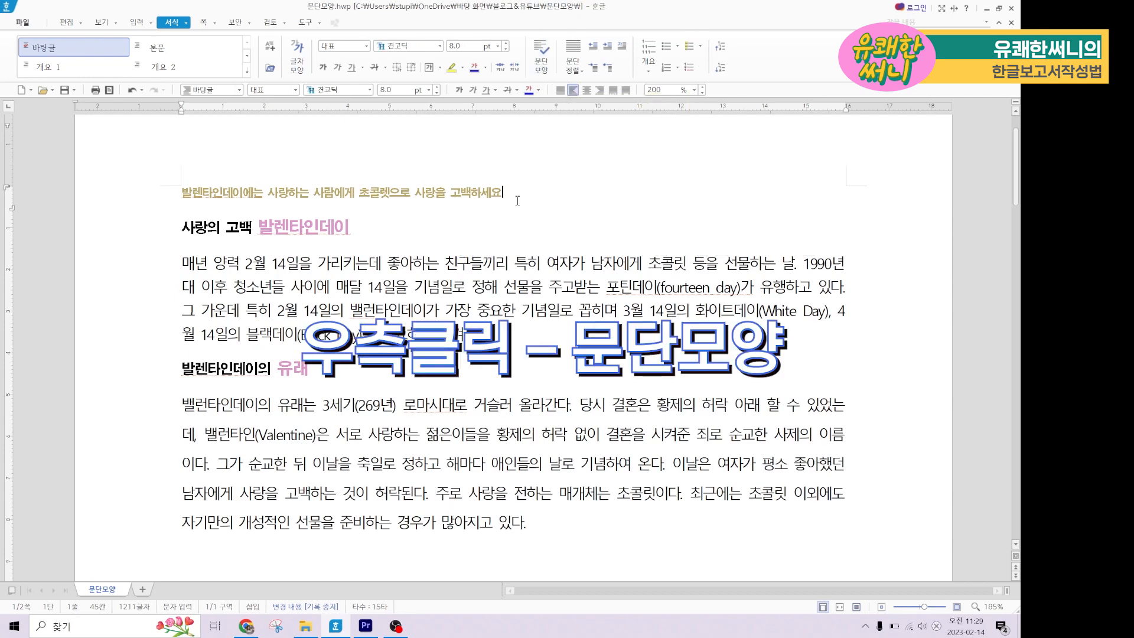
pyautogui.rightClick(516, 200)
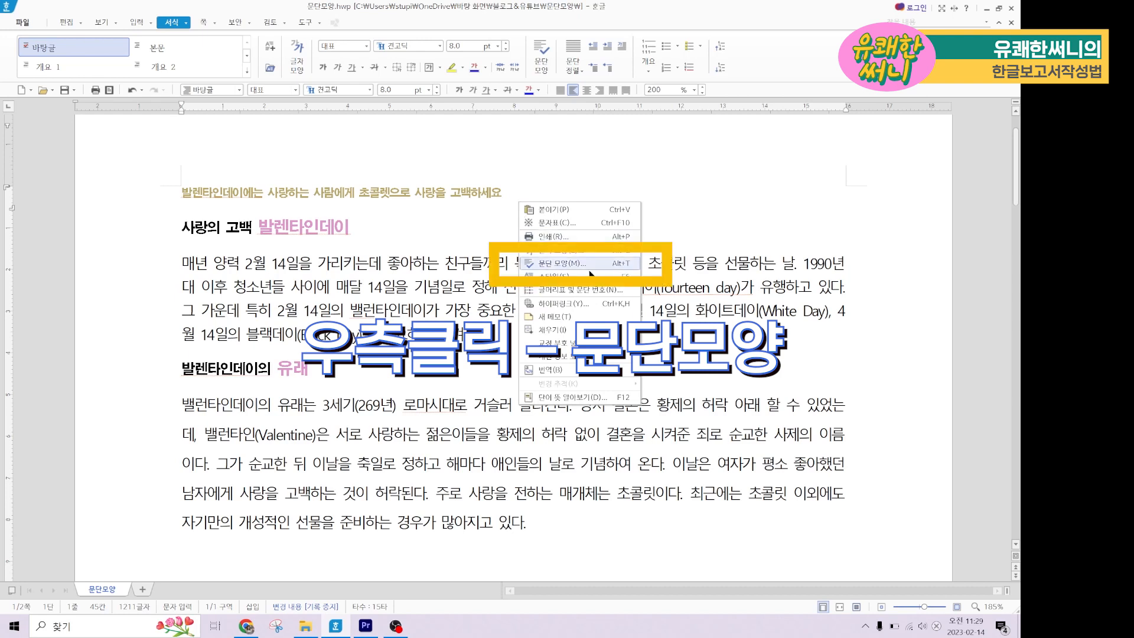
pyautogui.click(598, 265)
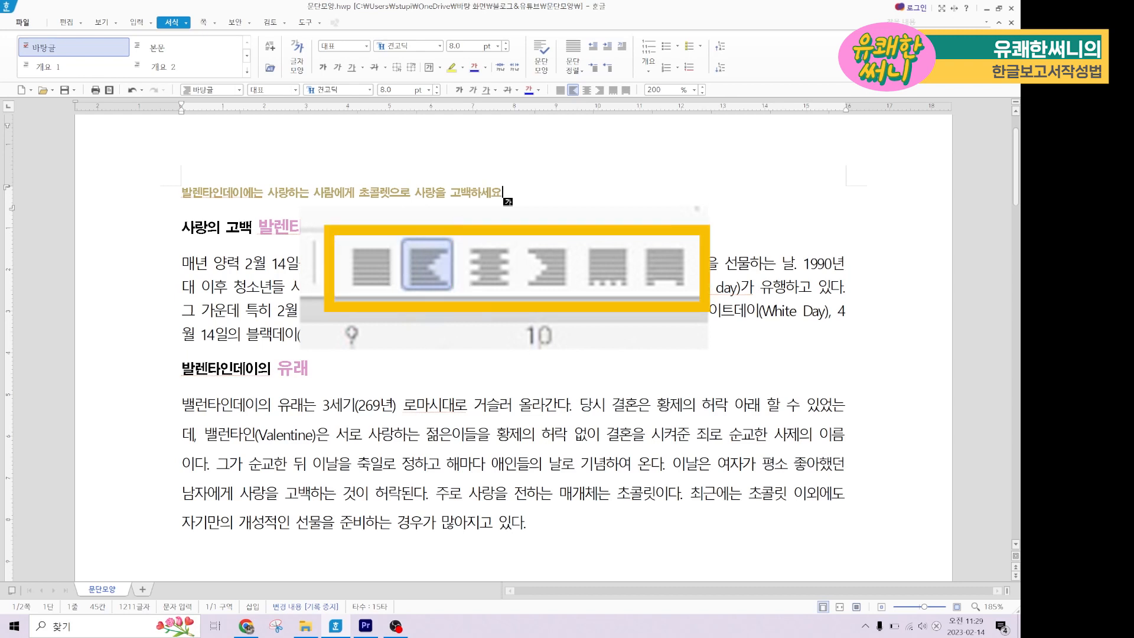
# - Justify the gold opening line to both margins and look at its alignment options in the paragraph shape settings
pyautogui.click(286, 191)
pyautogui.hotkey('ctrl', 'shift', 'm')
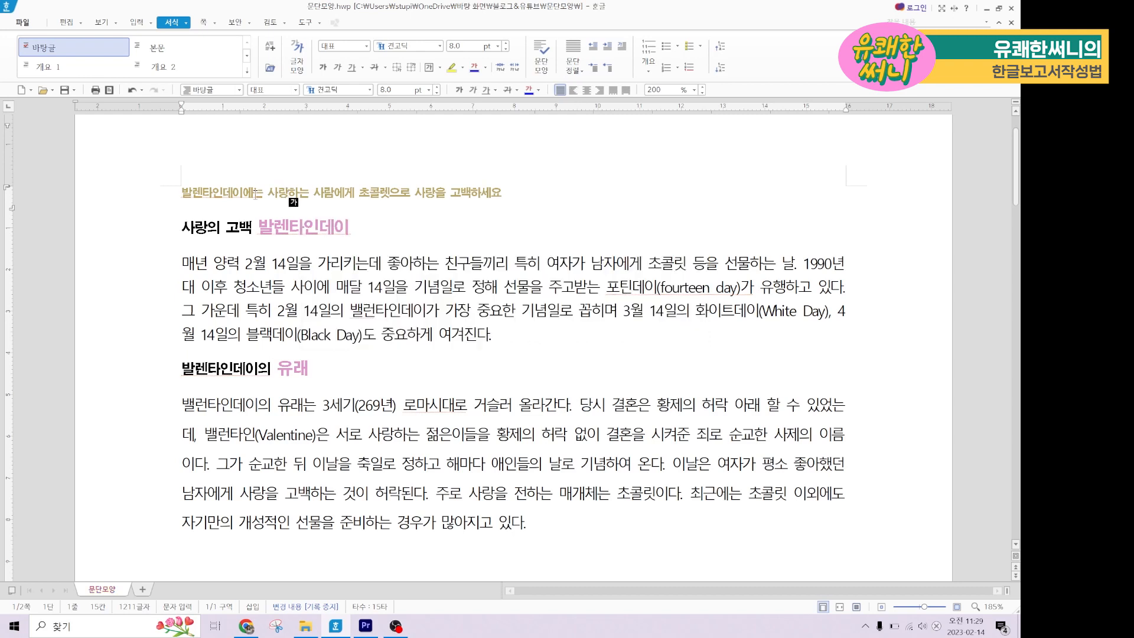
pyautogui.hotkey('alt', 't')
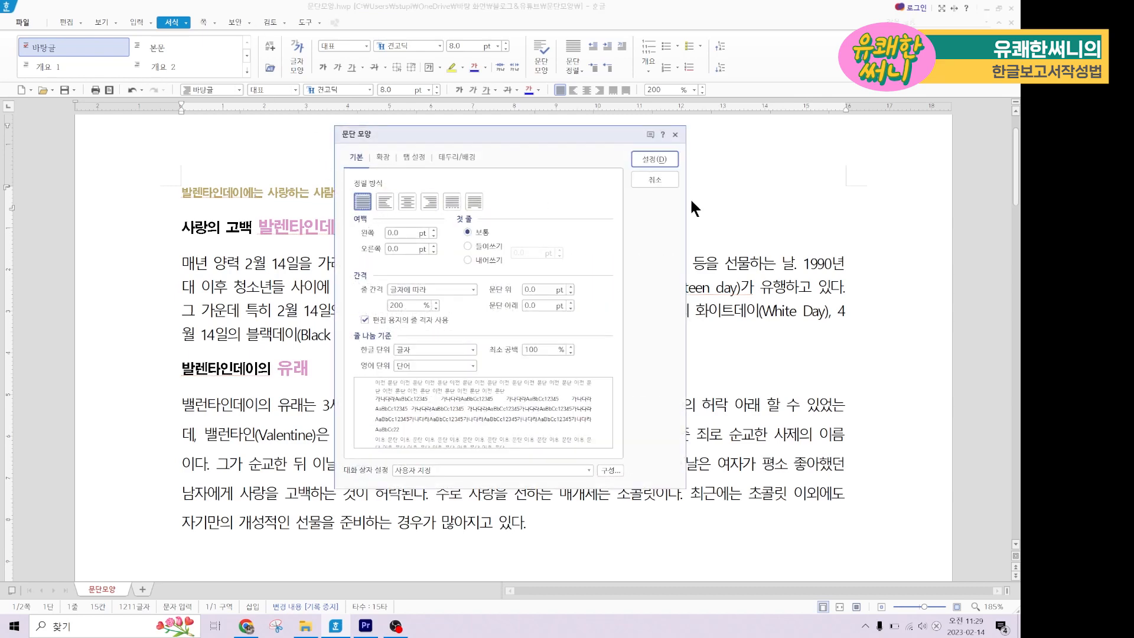
pyautogui.click(655, 182)
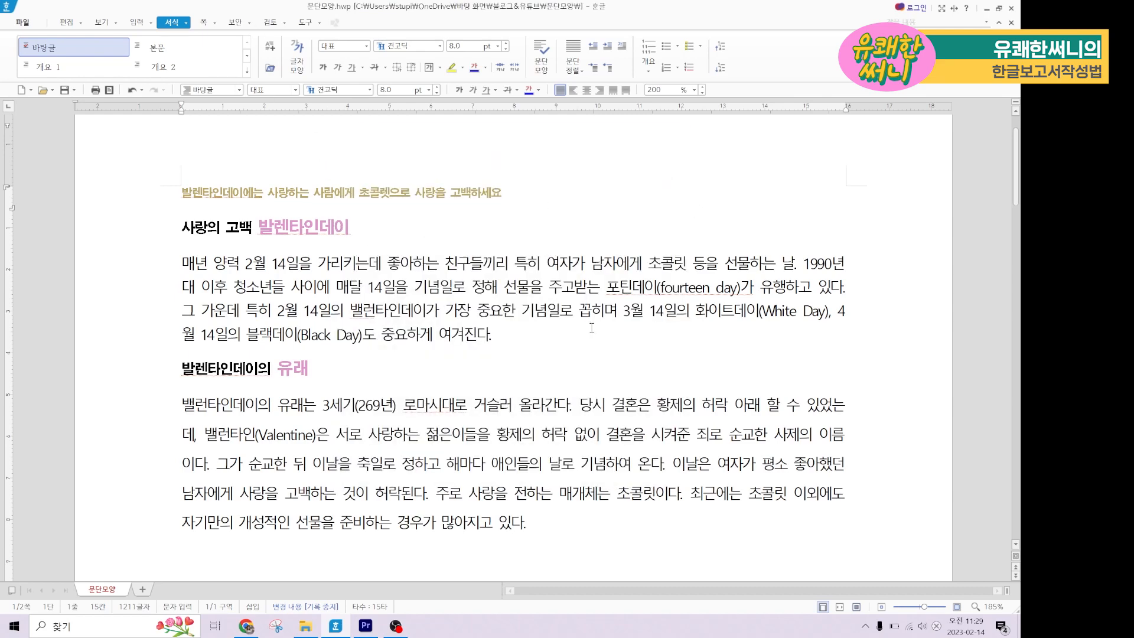
pyautogui.click(507, 196)
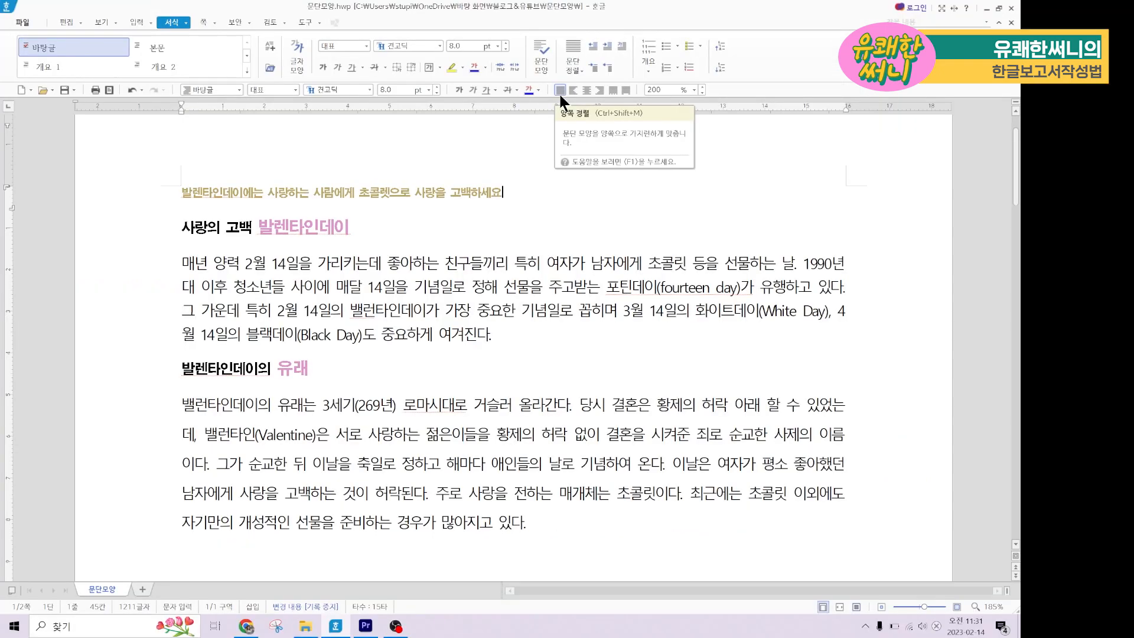
pyautogui.click(560, 92)
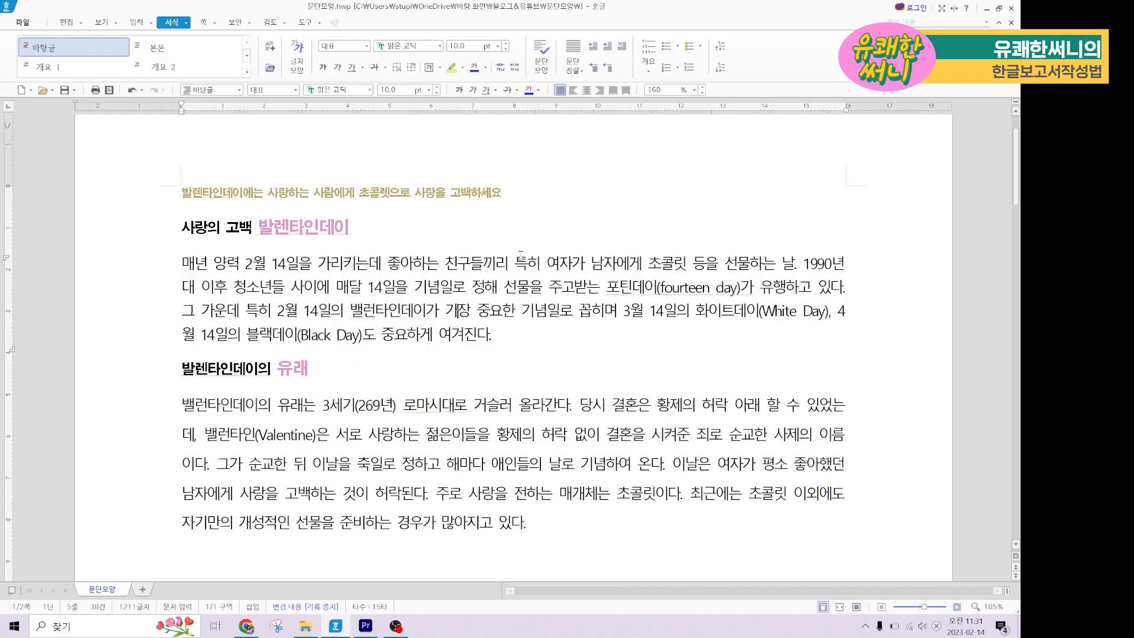
# - Try left alignment on the first body paragraph and restore it to justified alignment
pyautogui.click(571, 92)
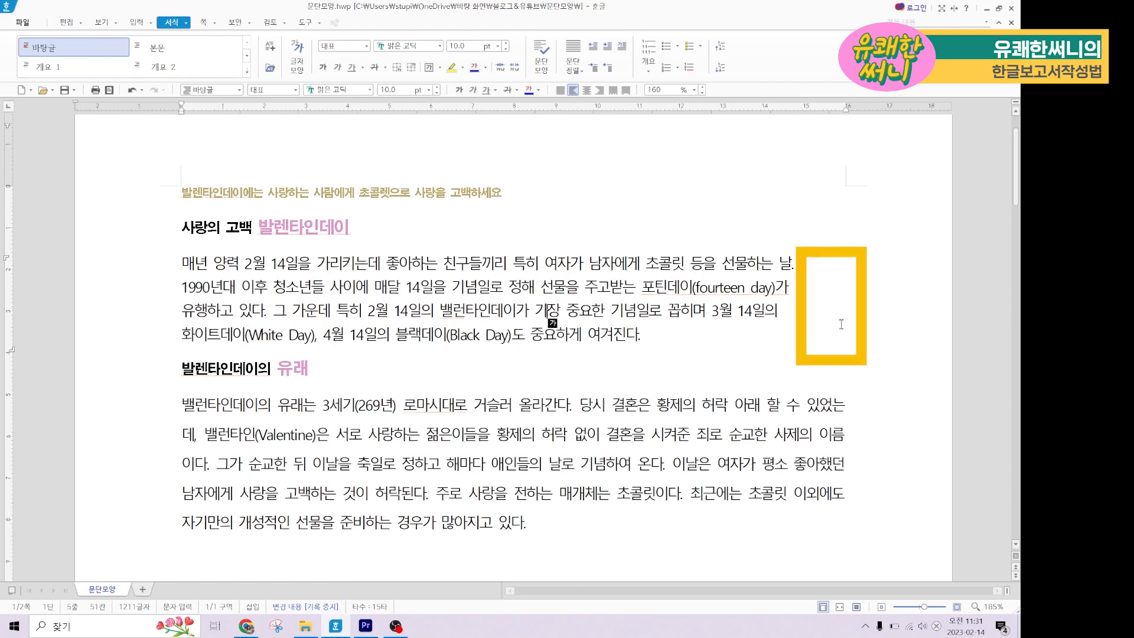
pyautogui.click(560, 90)
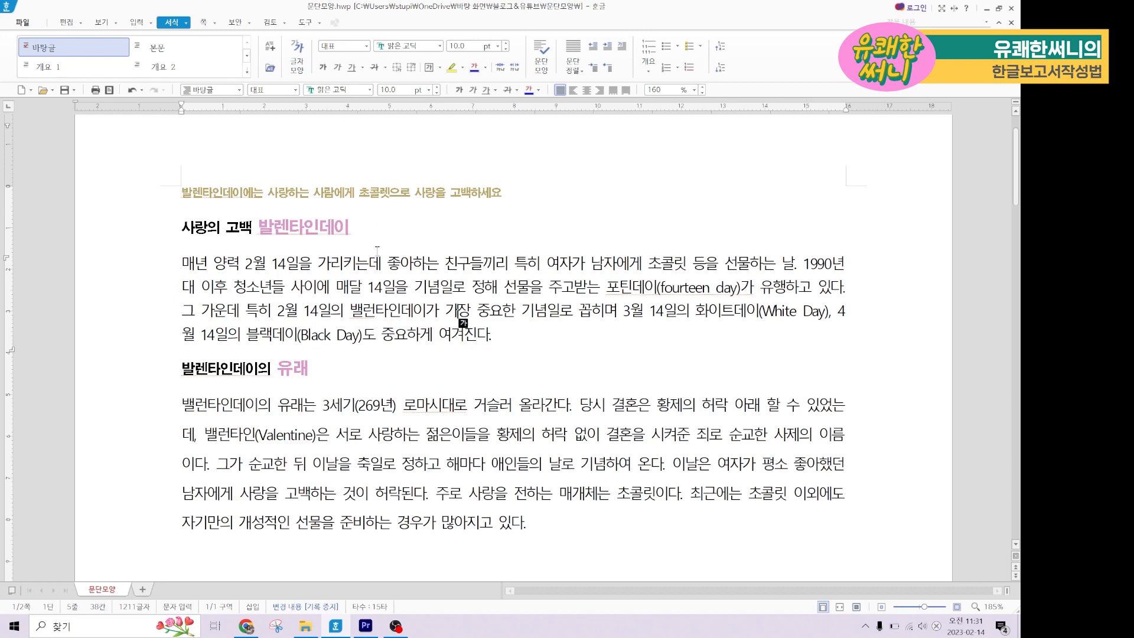
# - Center the gold opening line through the paragraph shape (문단 모양) settings
pyautogui.click(348, 192)
pyautogui.hotkey('alt', 't')
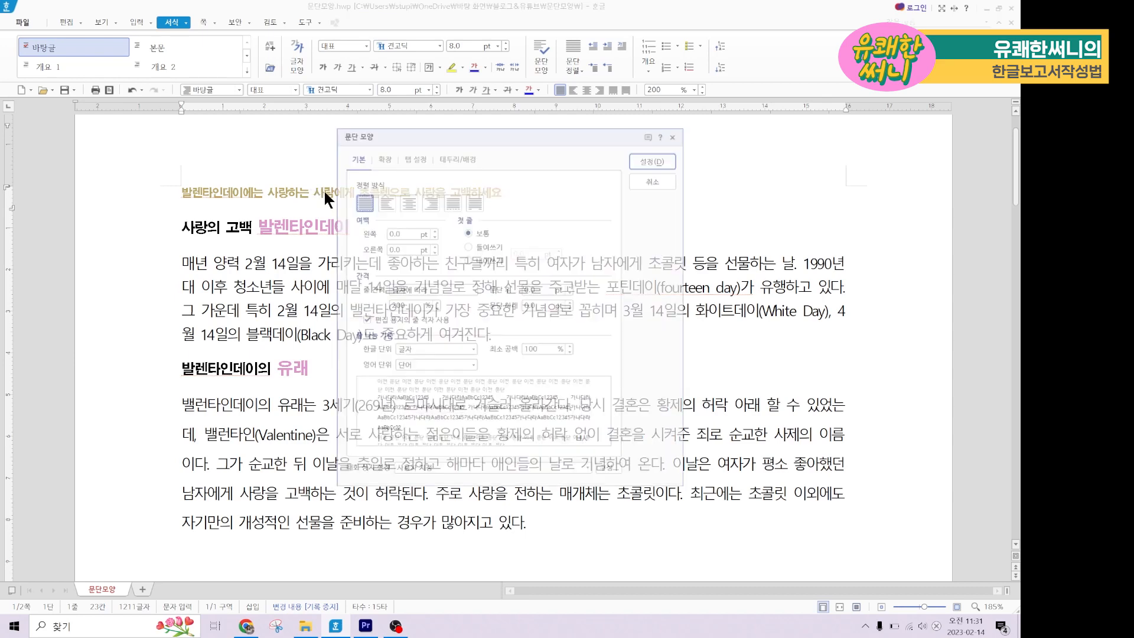
pyautogui.click(404, 200)
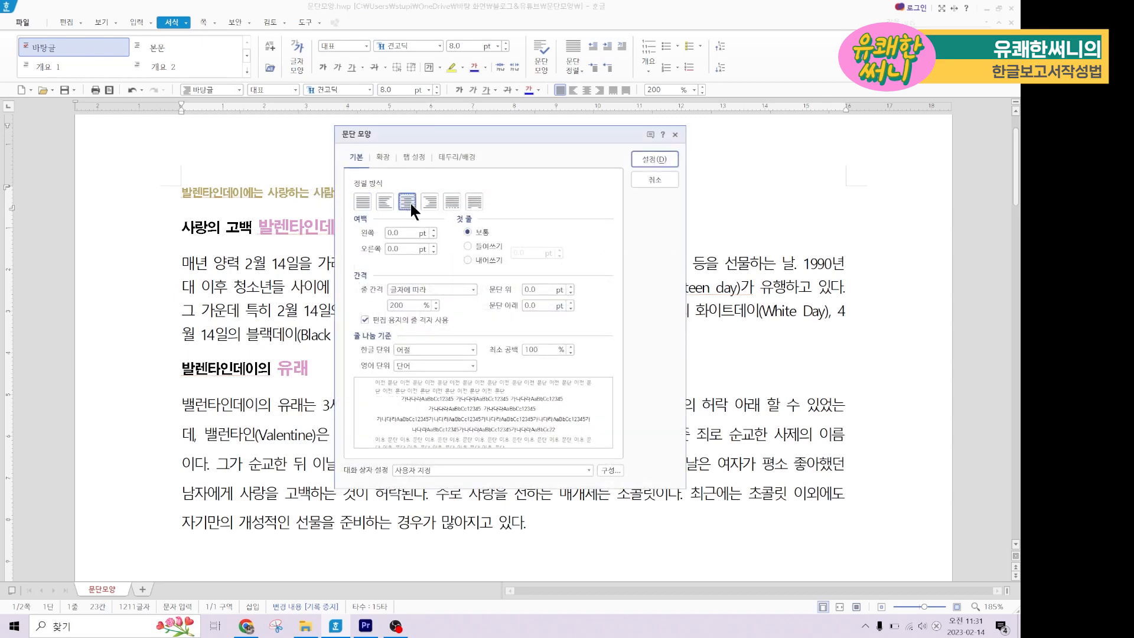
pyautogui.click(644, 158)
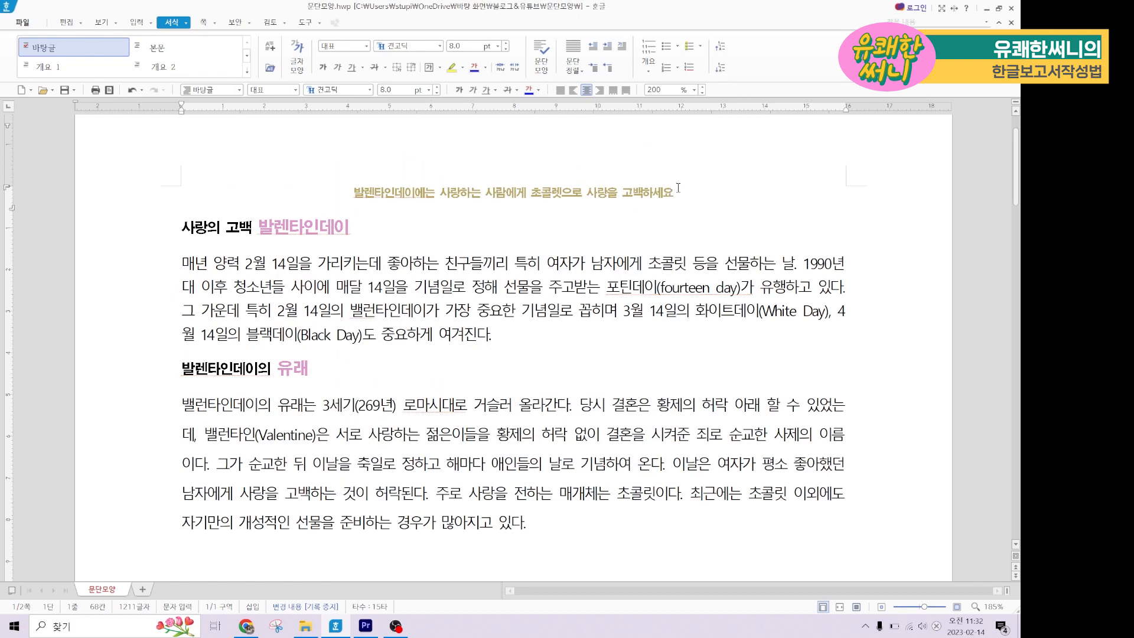
# - Try right and left alignment on the gold opening line, ending with justified alignment
pyautogui.click(678, 188)
pyautogui.click(598, 89)
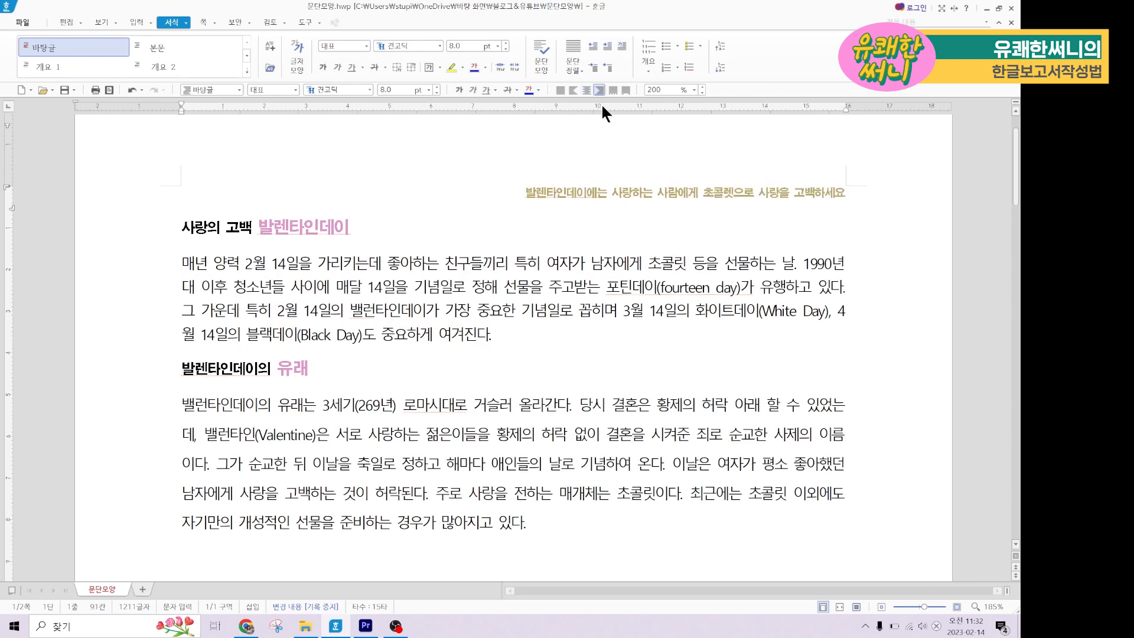
pyautogui.click(572, 90)
pyautogui.click(560, 90)
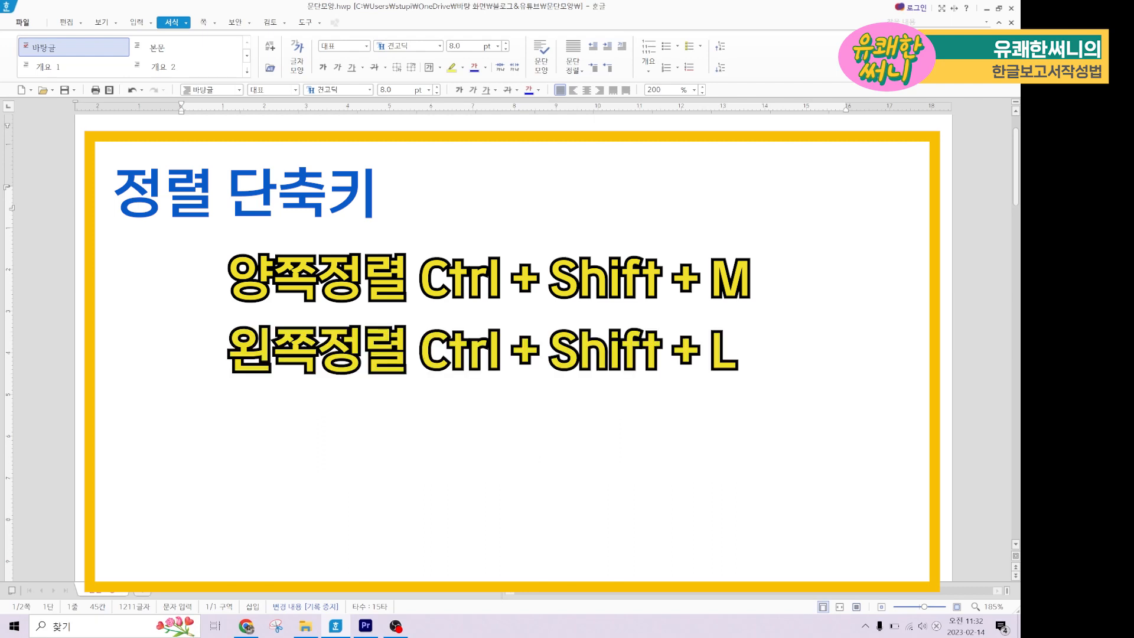
# - Apply left, center and right alignment in turn to the gold opening line, ending with distributed alignment (배분 정렬)
pyautogui.hotkey('ctrl', 'shift', 'l')
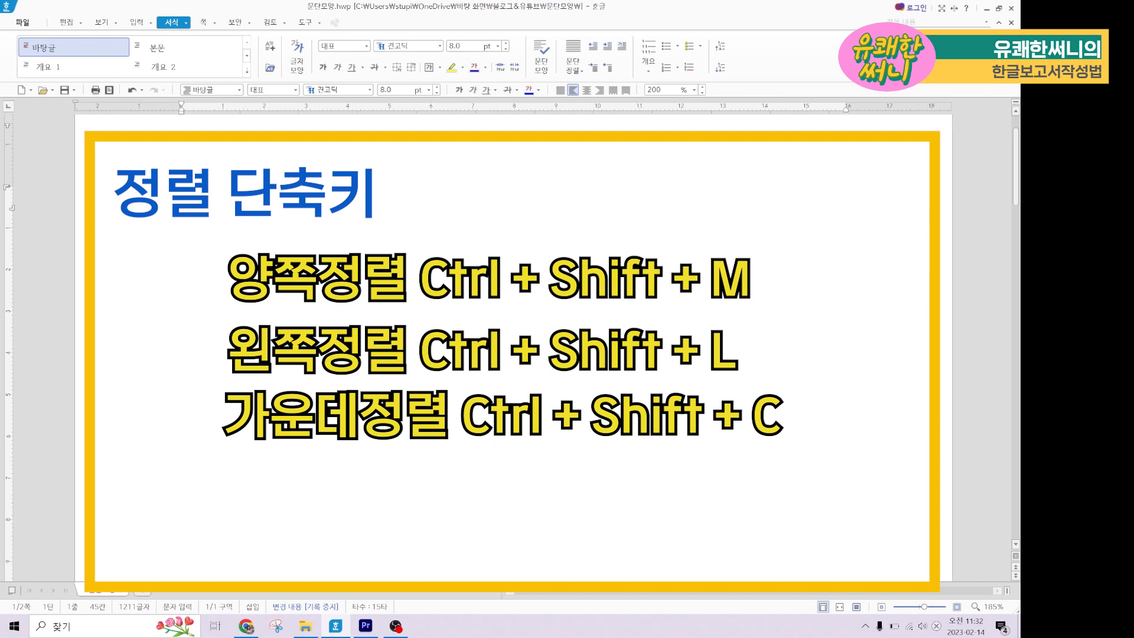
pyautogui.hotkey('ctrl', 'shift', 'c')
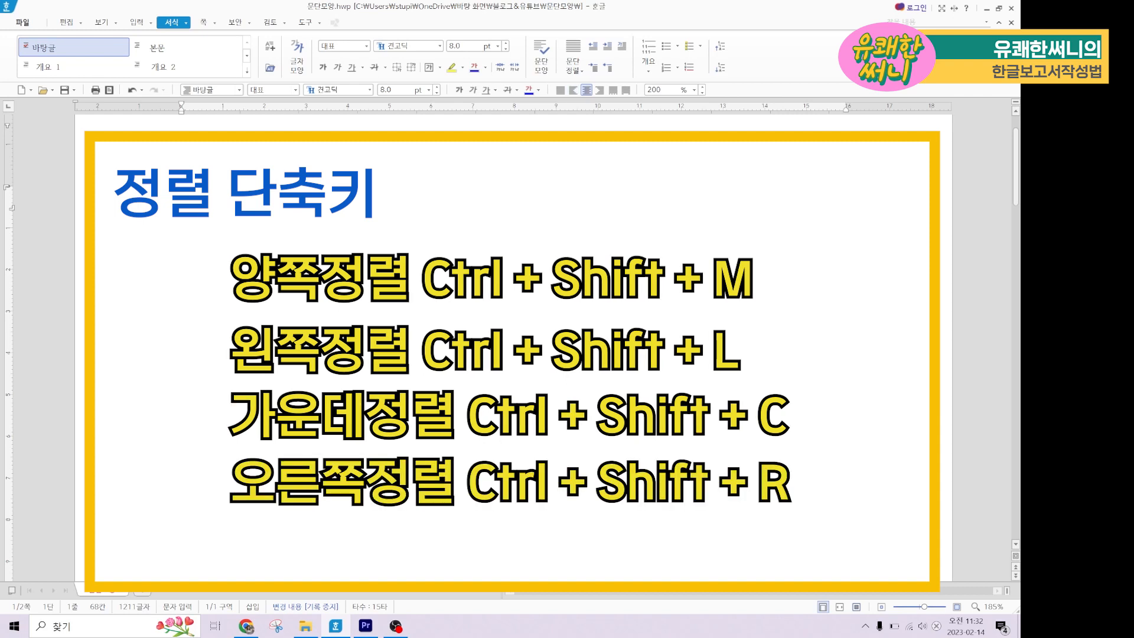
pyautogui.hotkey('ctrl', 'shift', 'r')
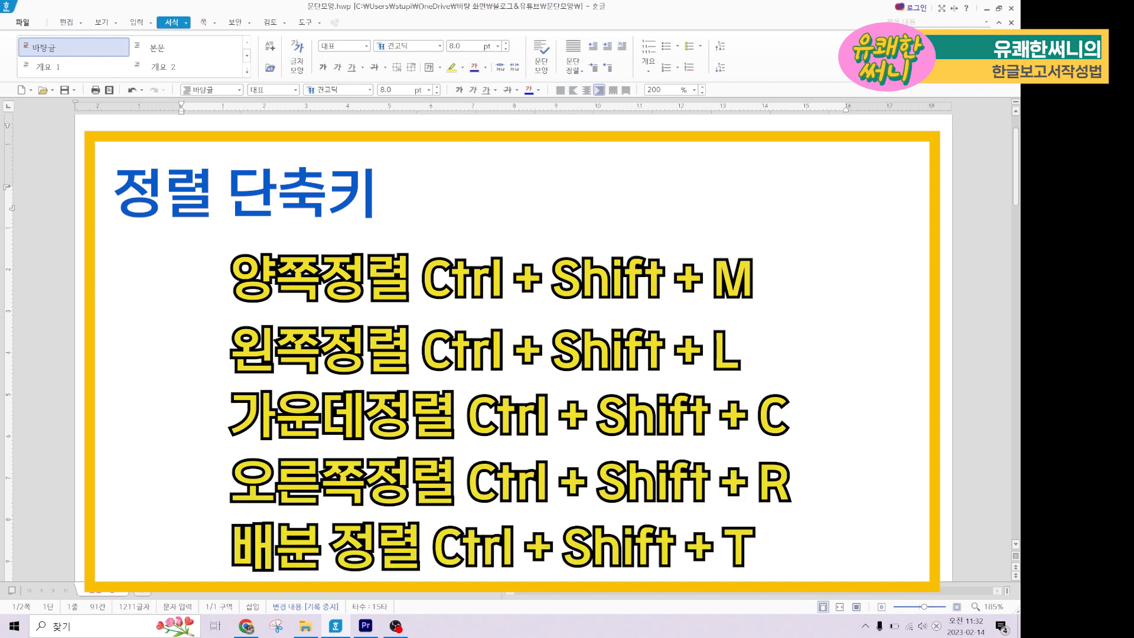
pyautogui.hotkey('ctrl', 'shift', 't')
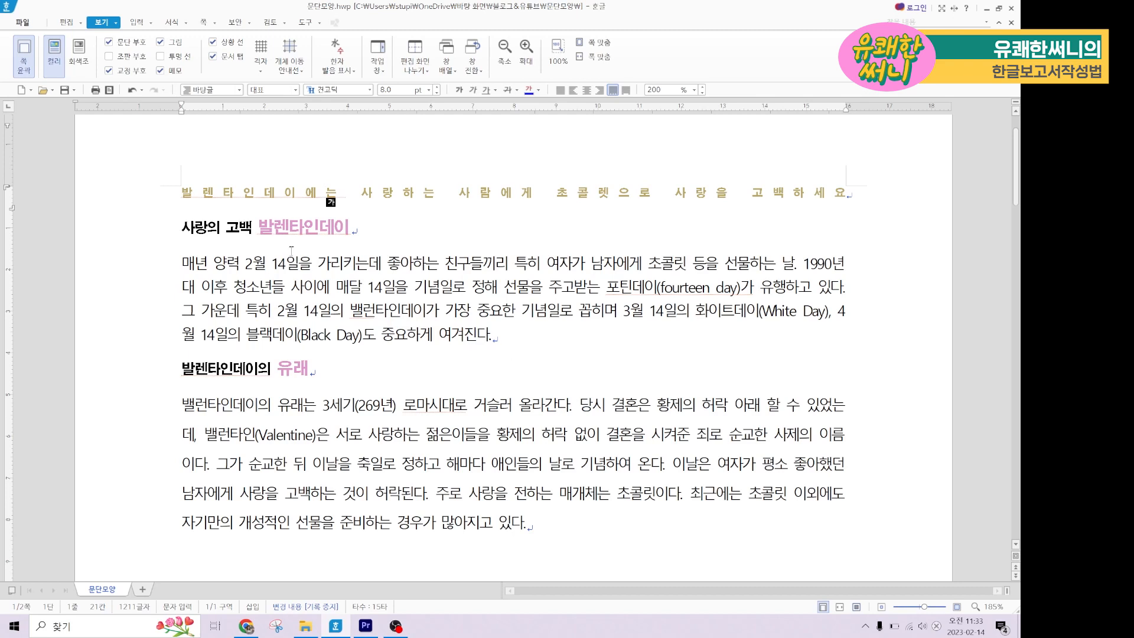
# - Highlight the opening line, both headings and both body paragraphs one after another to examine where each paragraph begins and ends
pyautogui.moveTo(181, 191); pyautogui.dragTo(846, 194)
pyautogui.moveTo(177, 233); pyautogui.dragTo(270, 231)
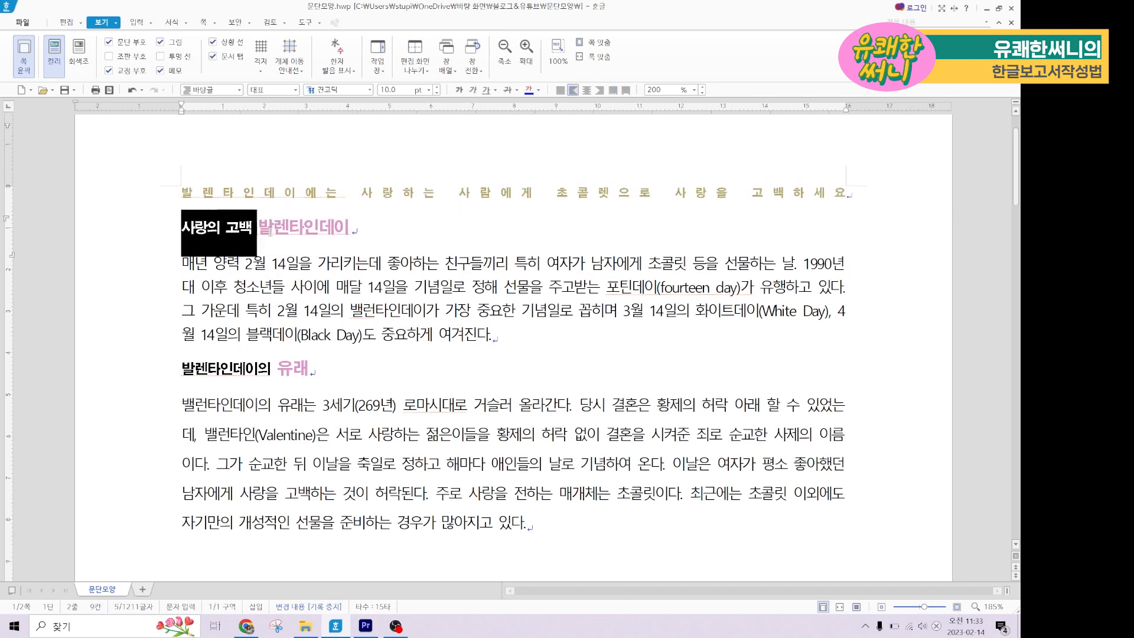
pyautogui.moveTo(185, 264); pyautogui.dragTo(512, 340)
pyautogui.moveTo(181, 369); pyautogui.dragTo(303, 369)
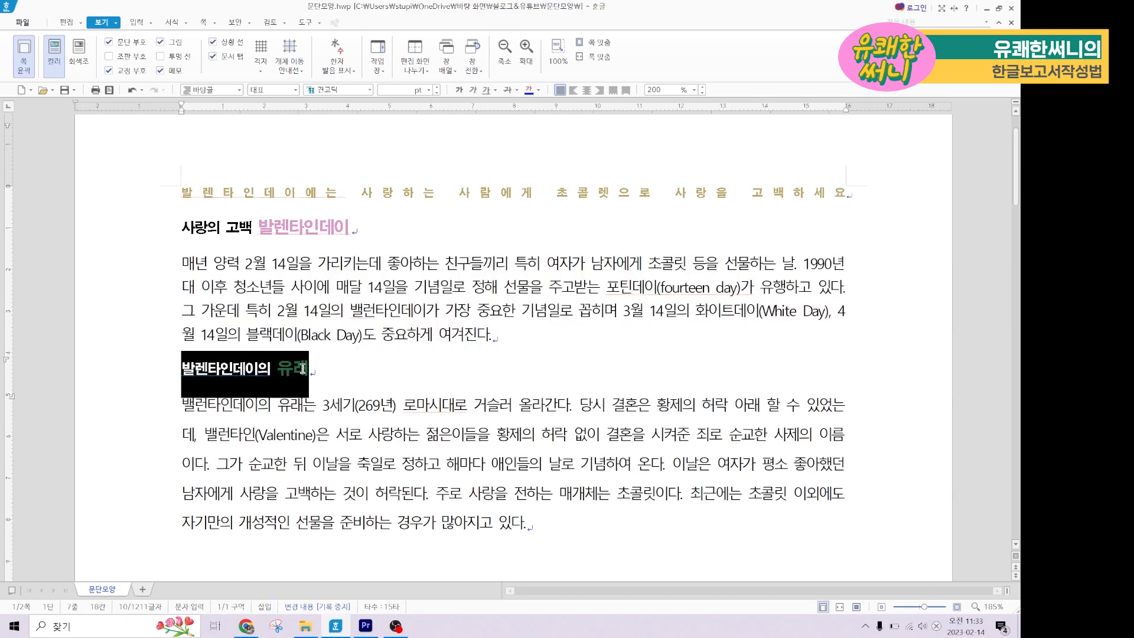
pyautogui.moveTo(182, 404); pyautogui.dragTo(546, 517)
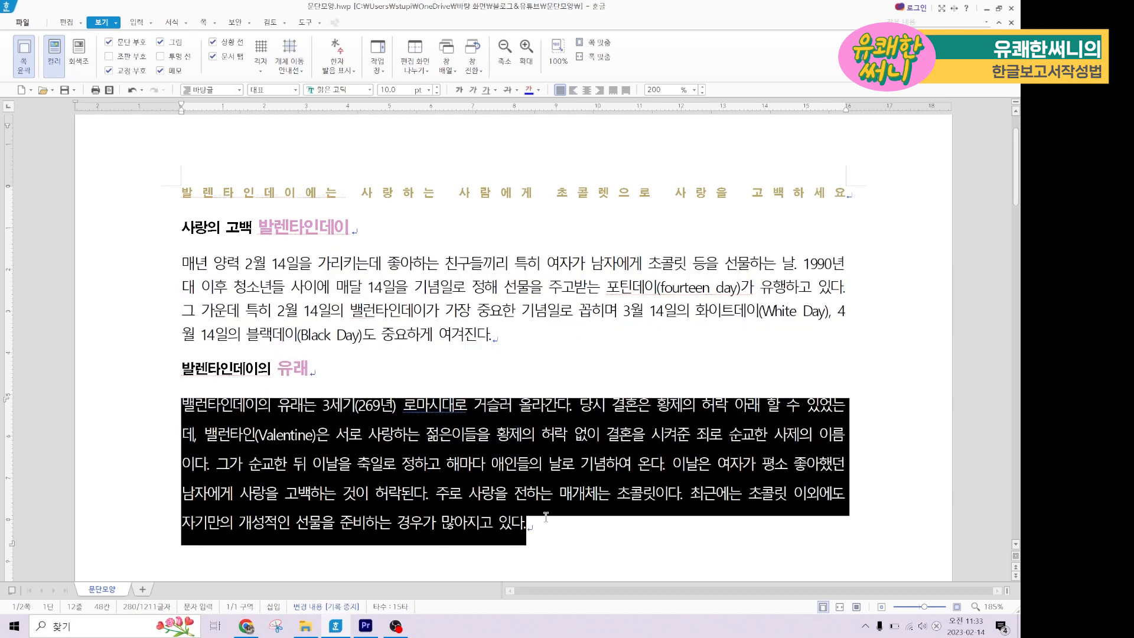
pyautogui.click(546, 517)
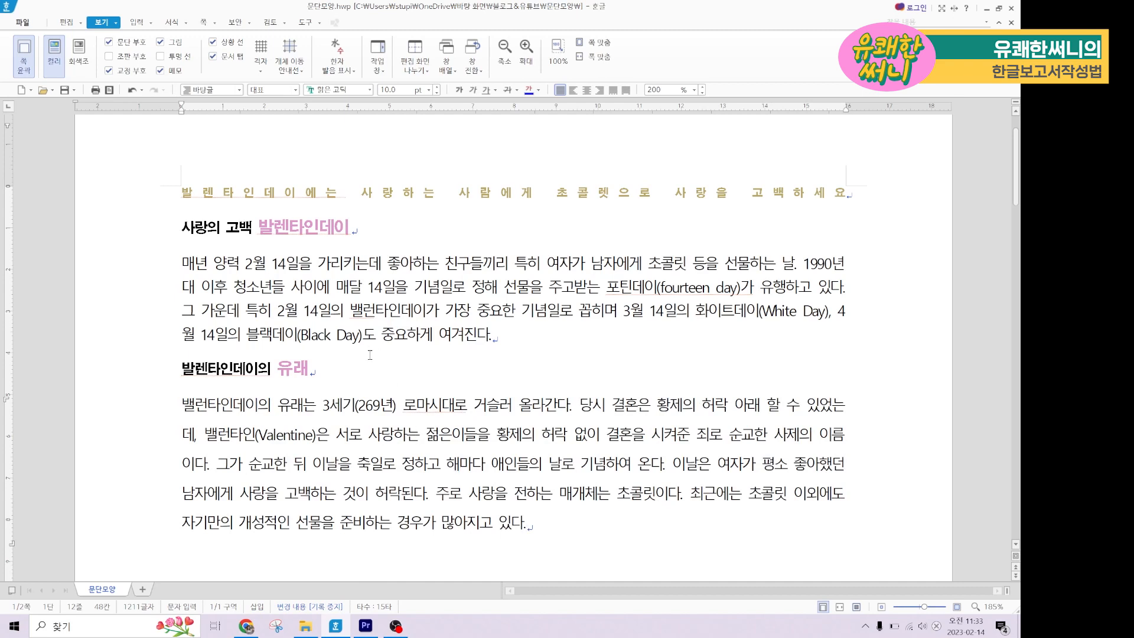
# - Try center alignment on the first body paragraph and return it to justified alignment
pyautogui.click(495, 287)
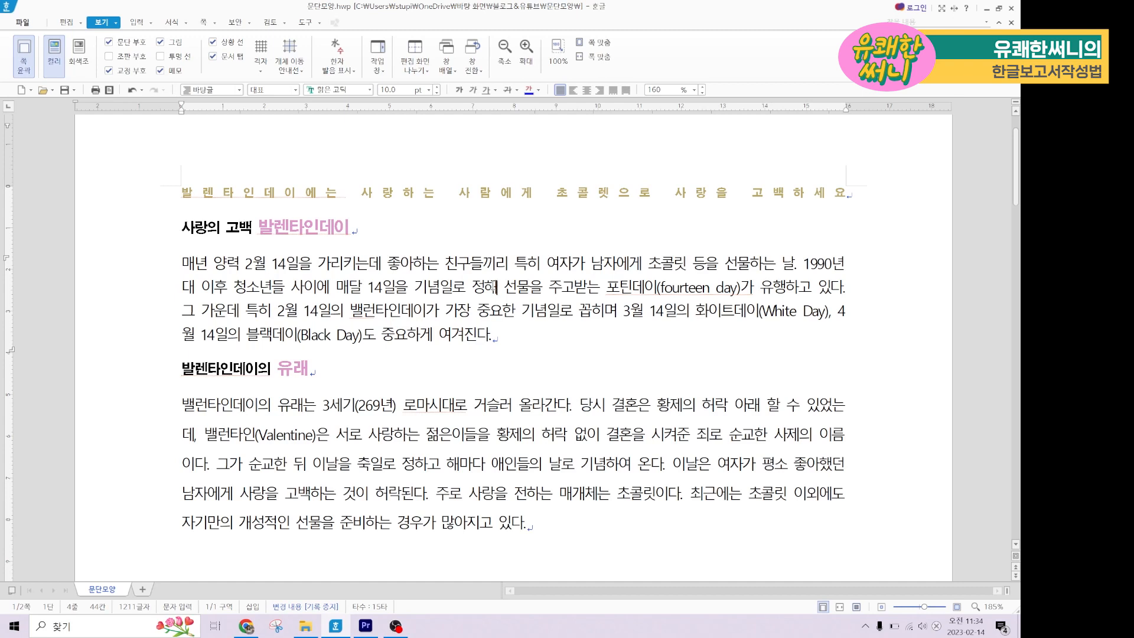
pyautogui.hotkey('ctrl', 'shift', 'c')
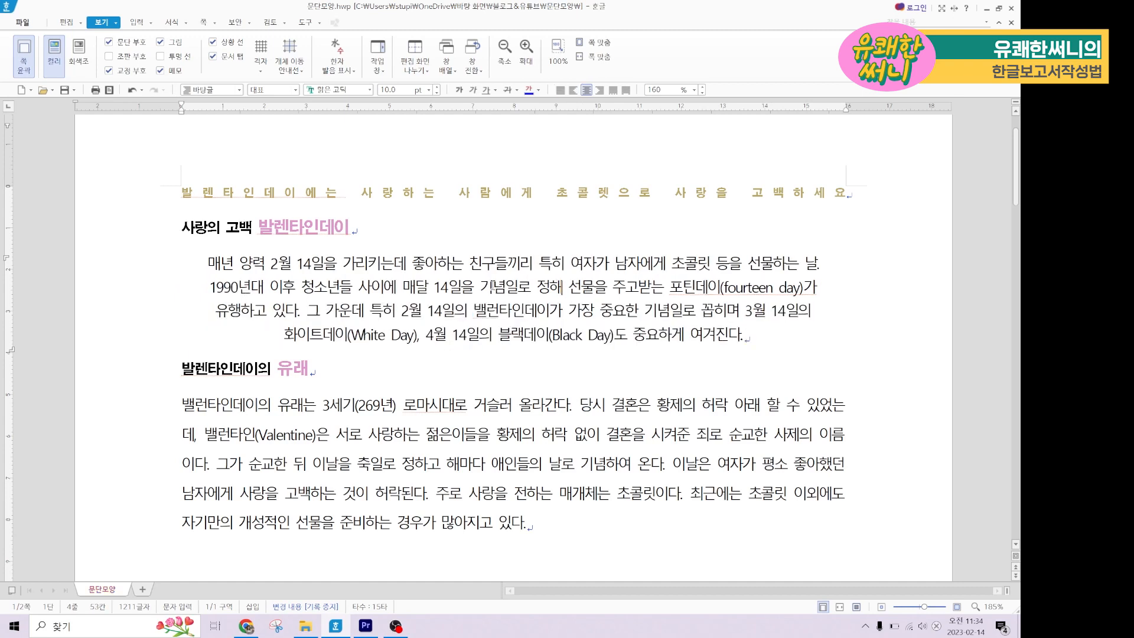
pyautogui.hotkey('ctrl', 'shift', 'm')
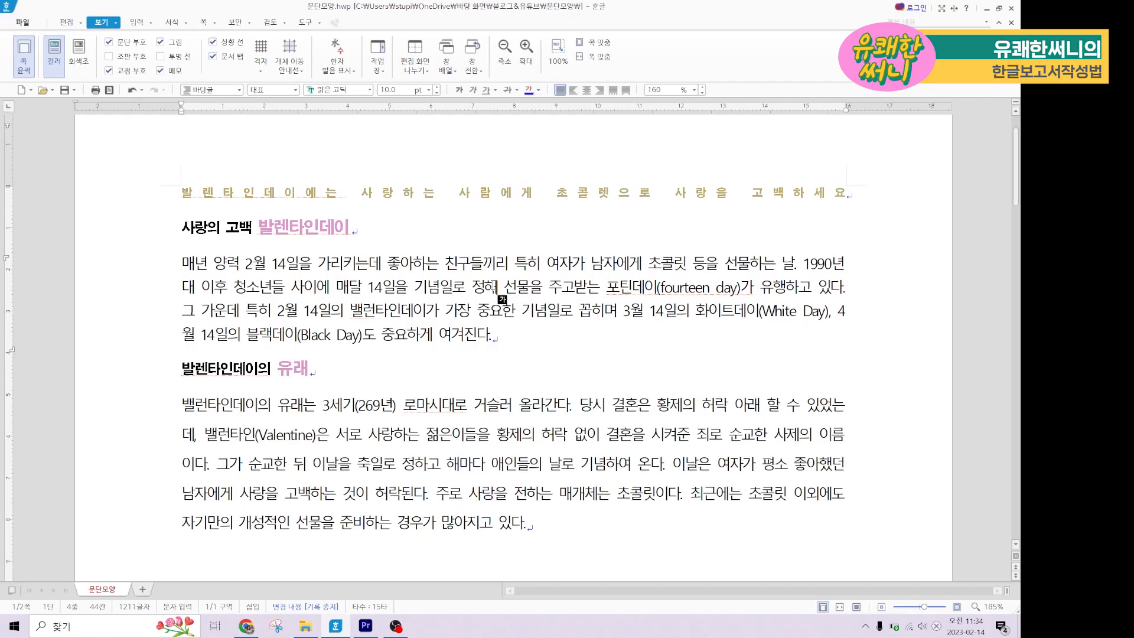
# - Set the left margin of the first body paragraph to 30 pt in the paragraph shape settings
pyautogui.click(184, 264)
pyautogui.moveTo(184, 264); pyautogui.dragTo(547, 358)
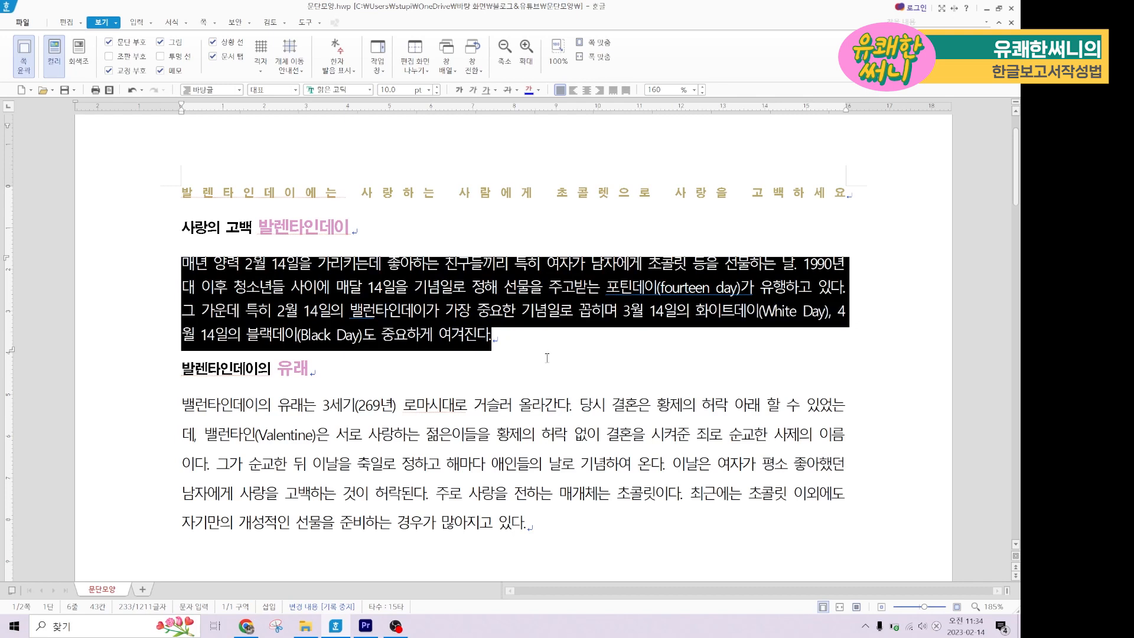
pyautogui.click(500, 337)
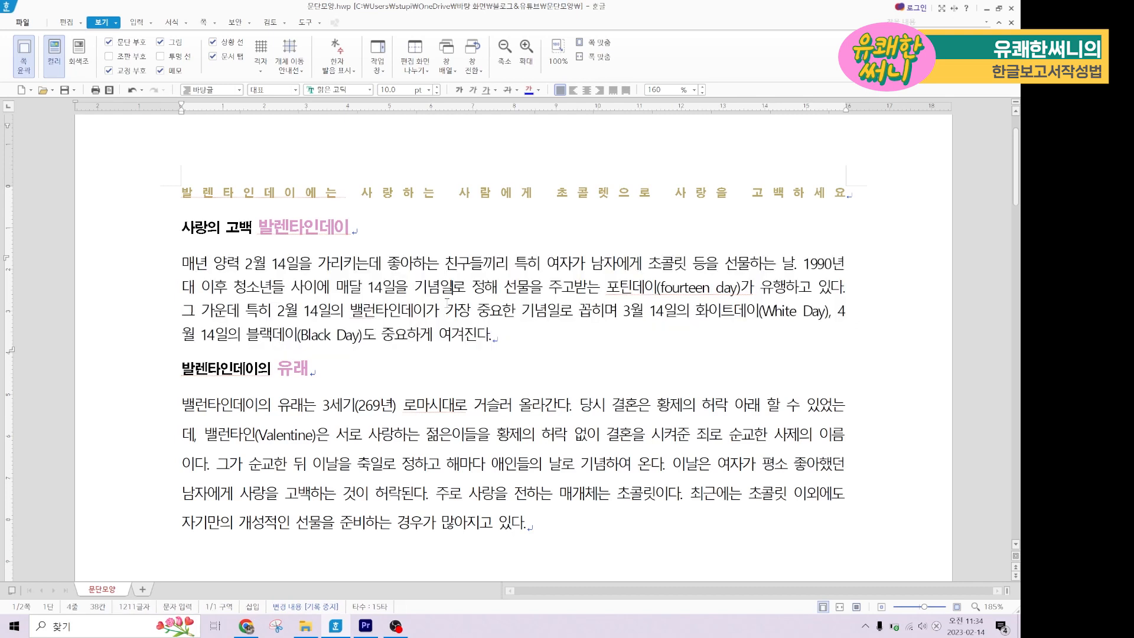
pyautogui.hotkey('alt', 't')
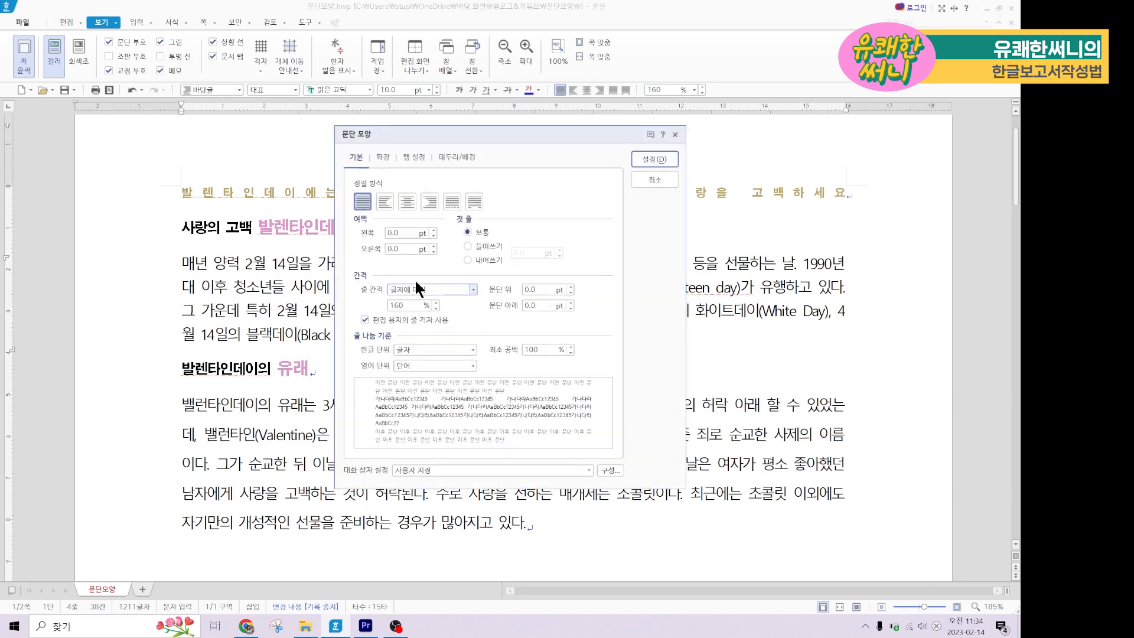
pyautogui.click(393, 232)
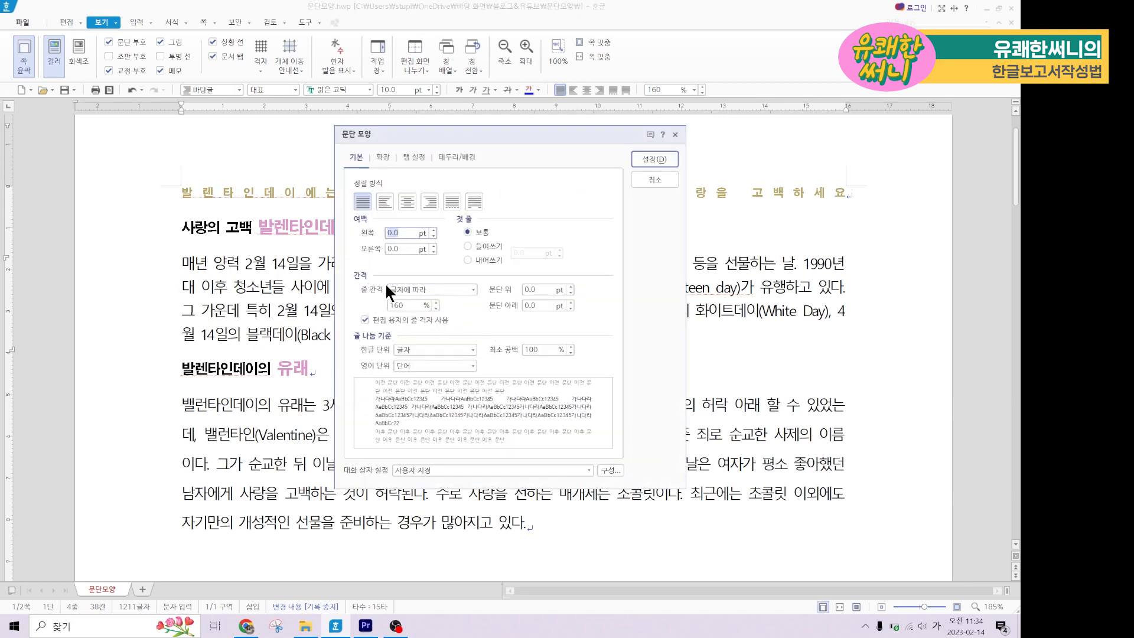
pyautogui.write('30')
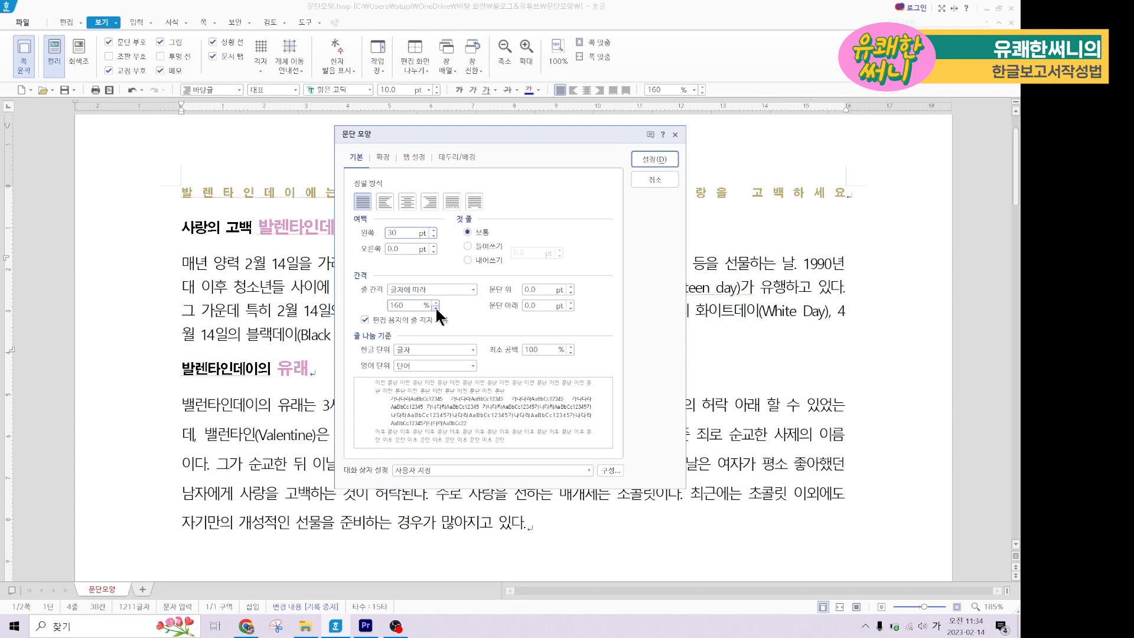
pyautogui.click(663, 155)
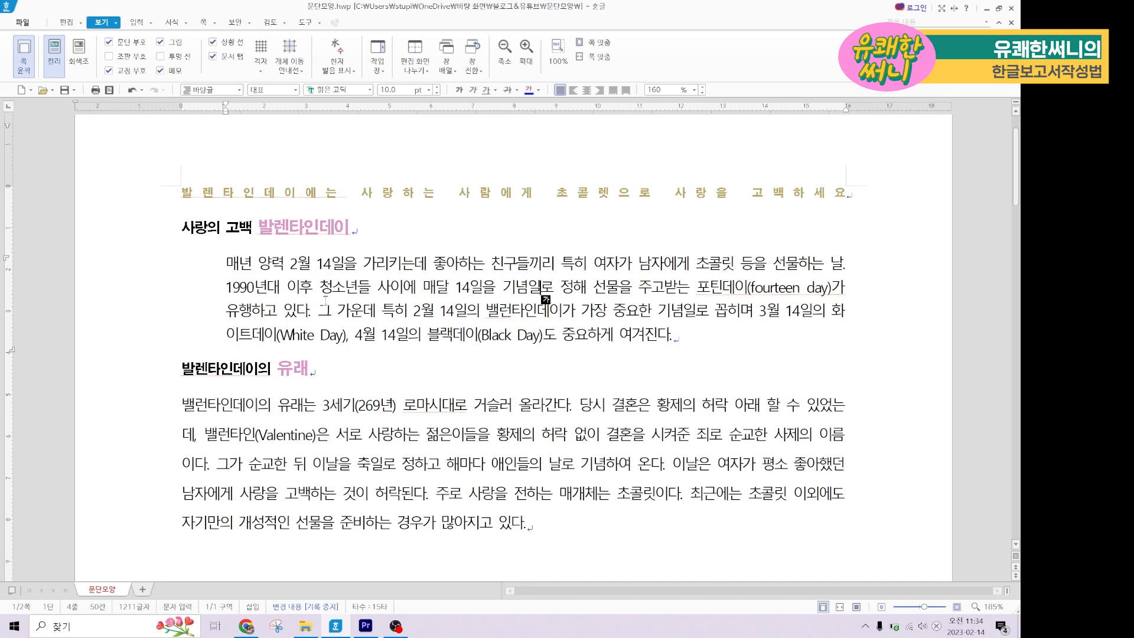
# - Set the first body paragraph's right margin to 30 pt, and undo both its left and right margin changes
pyautogui.hotkey('alt', 't')
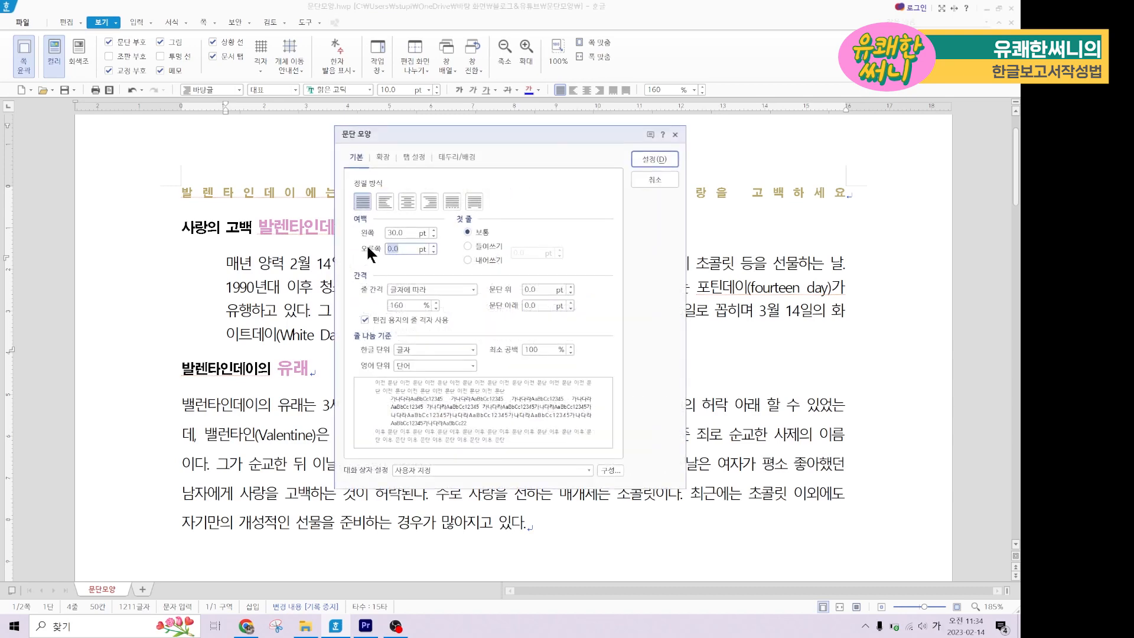
pyautogui.write('30')
pyautogui.press('Return')
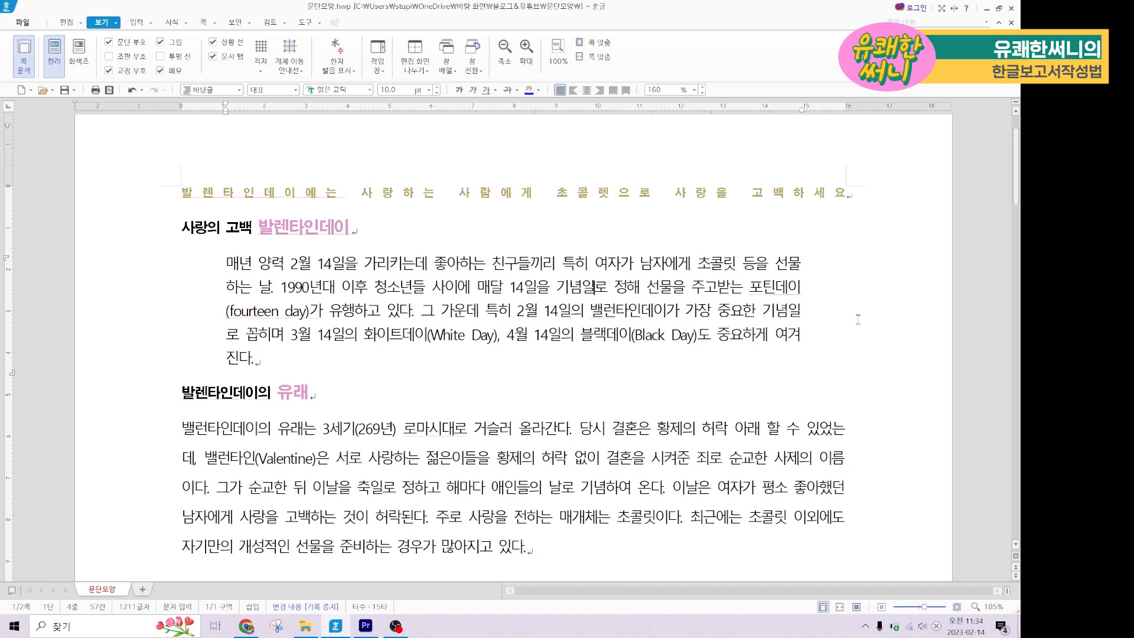
pyautogui.click(591, 311)
pyautogui.hotkey('ctrl', 'z')
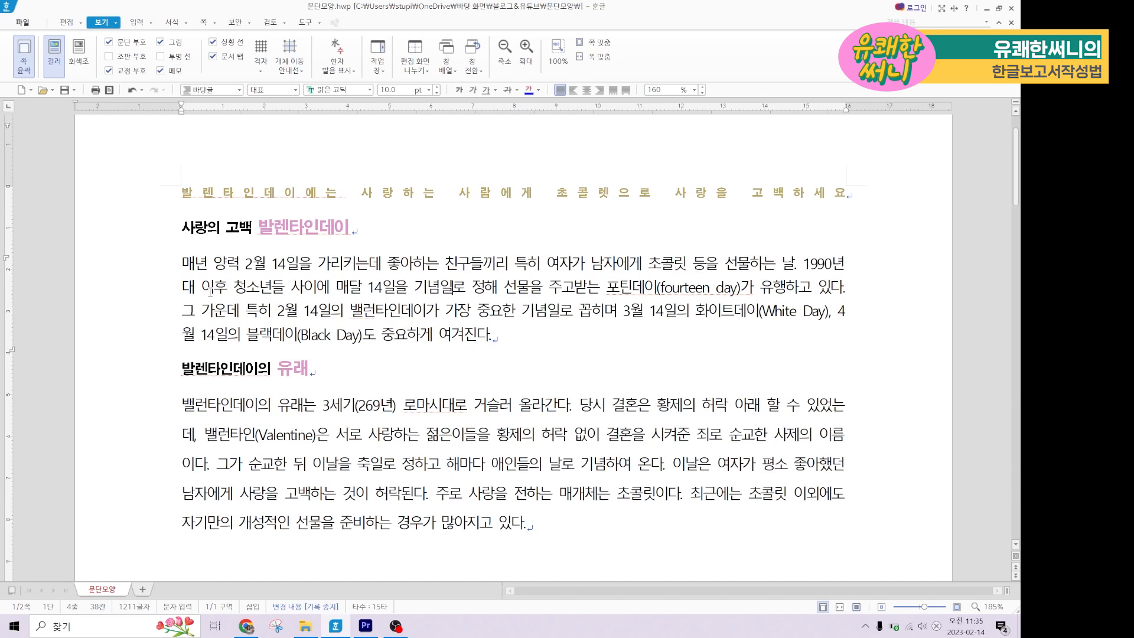
# - Apply a 10 pt first-line indent (들여쓰기) to the first body paragraph in the paragraph shape settings
pyautogui.click(181, 264)
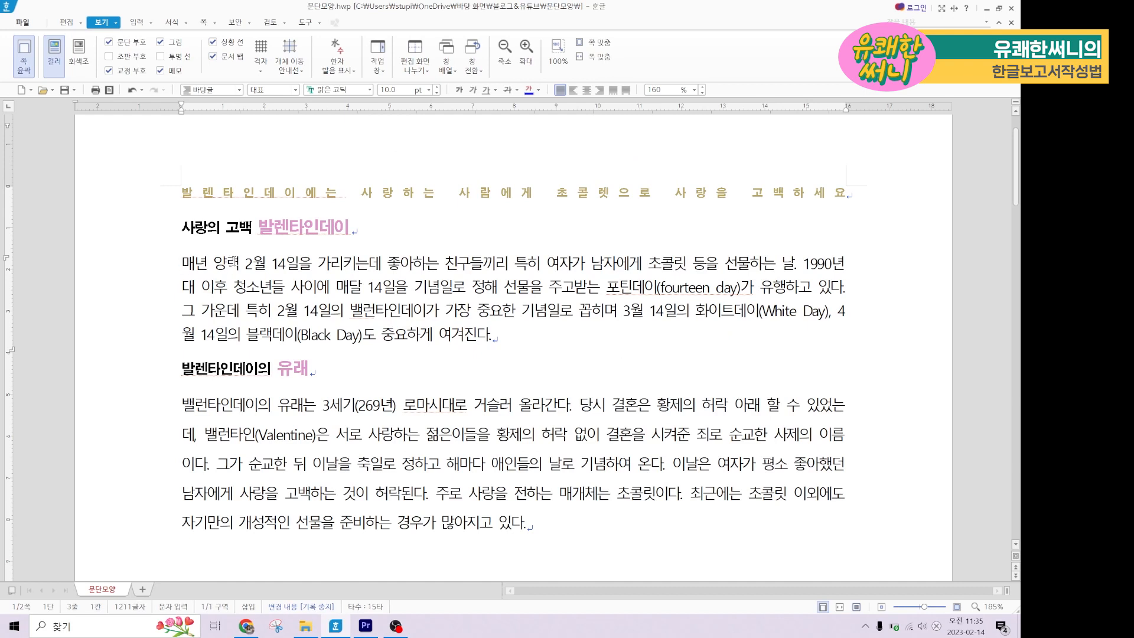
pyautogui.hotkey('alt', 't')
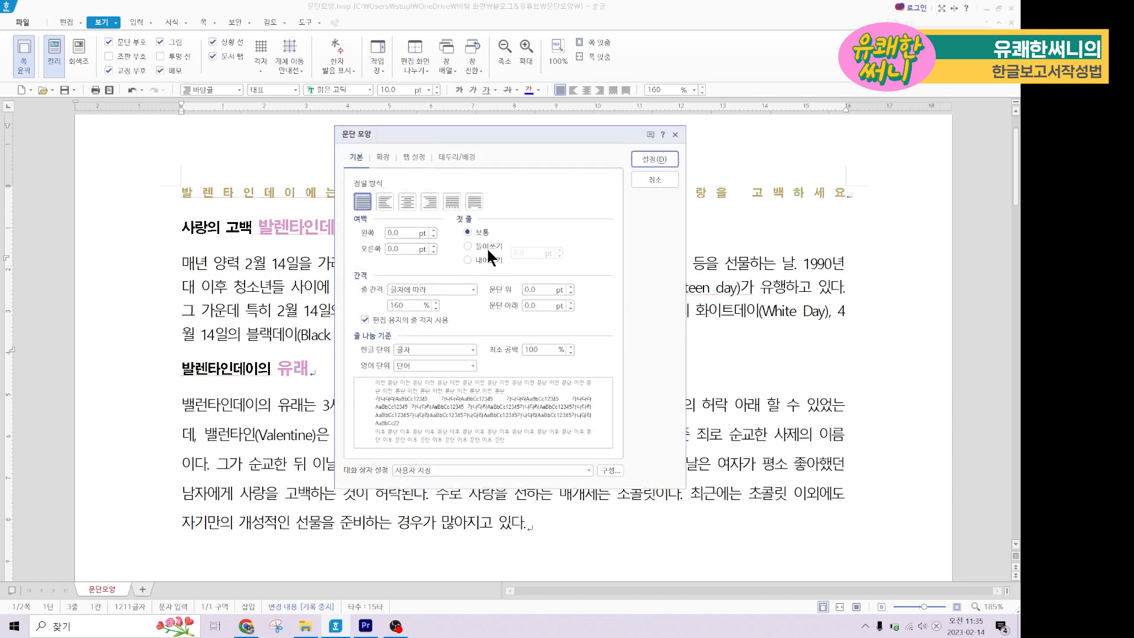
pyautogui.click(486, 245)
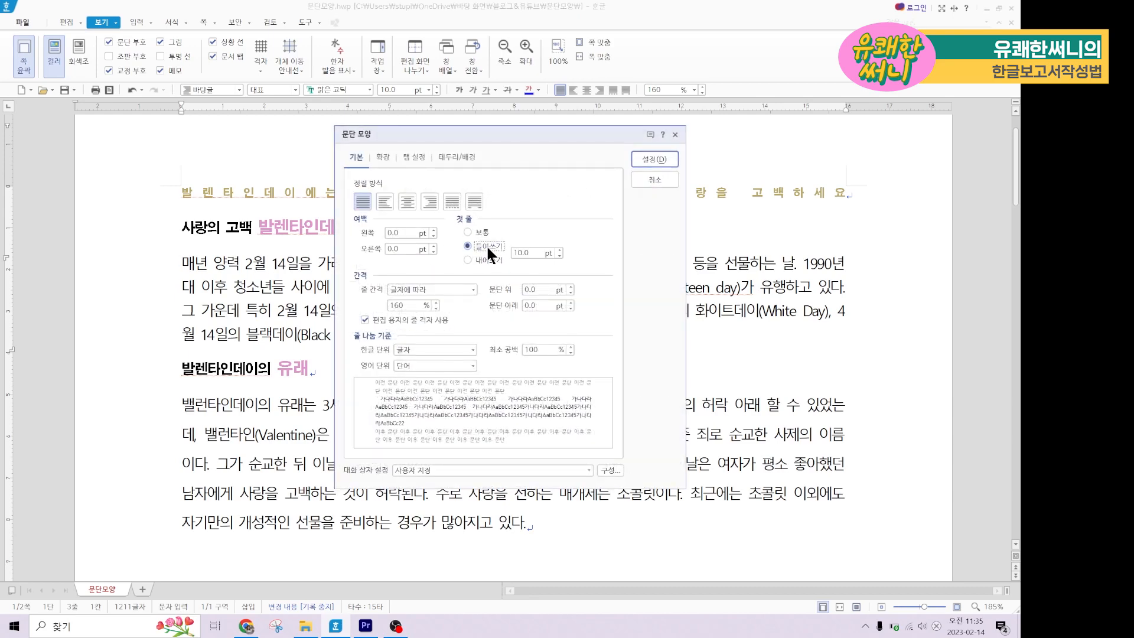
pyautogui.click(656, 159)
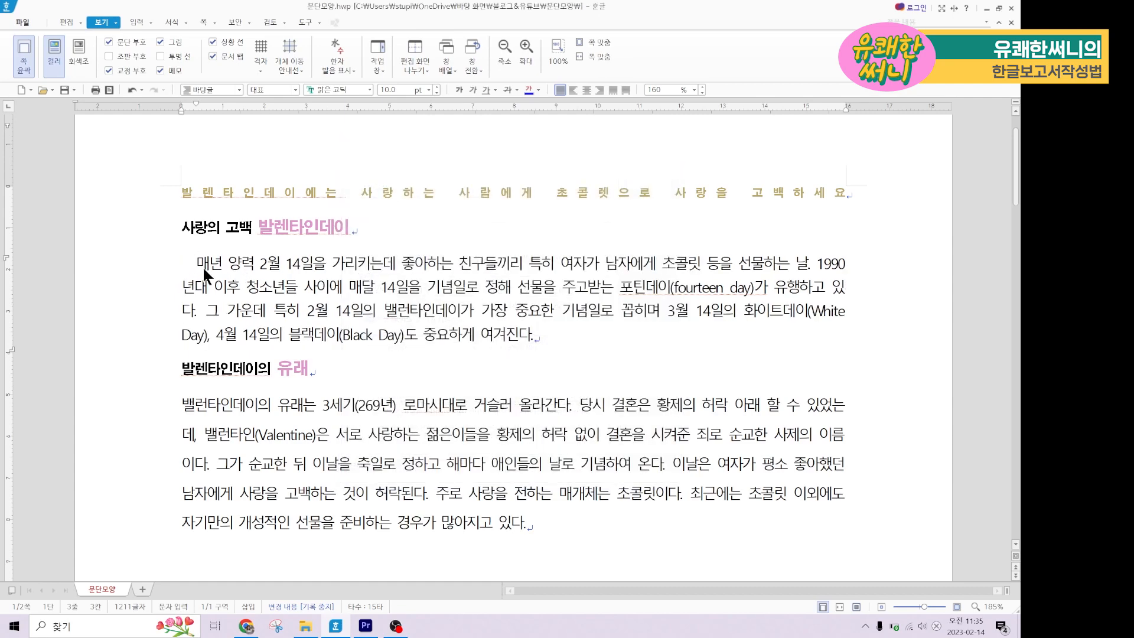
# - Replace the first body paragraph's first-line indent with a 10 pt hanging indent (내어쓰기)
pyautogui.hotkey('alt', 't')
pyautogui.click(481, 232)
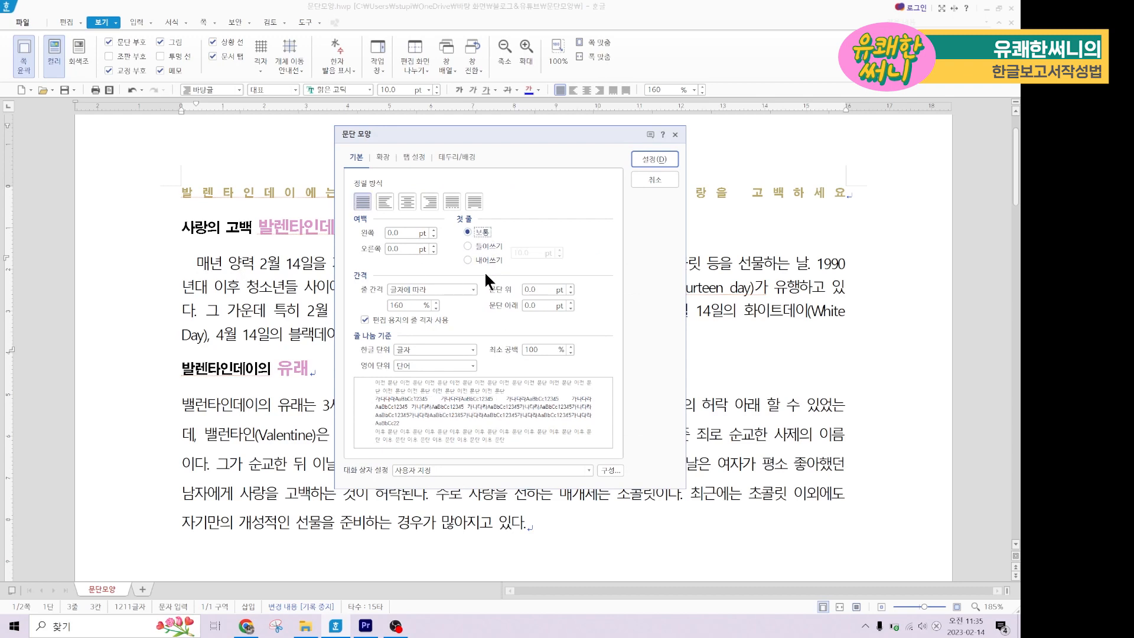
pyautogui.click(482, 260)
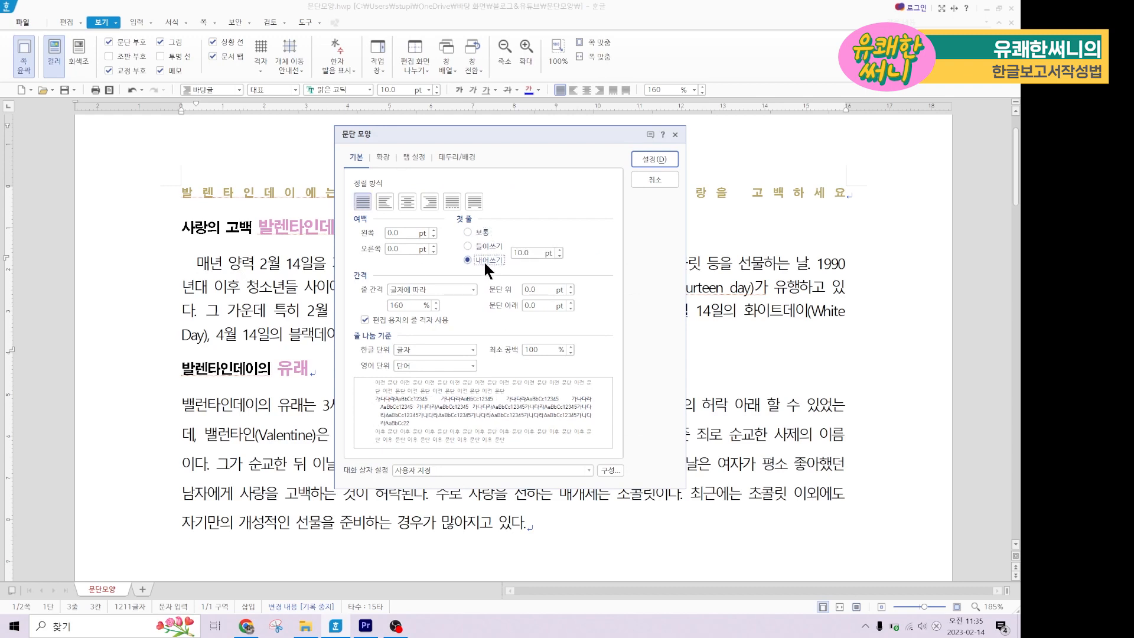
pyautogui.click(644, 158)
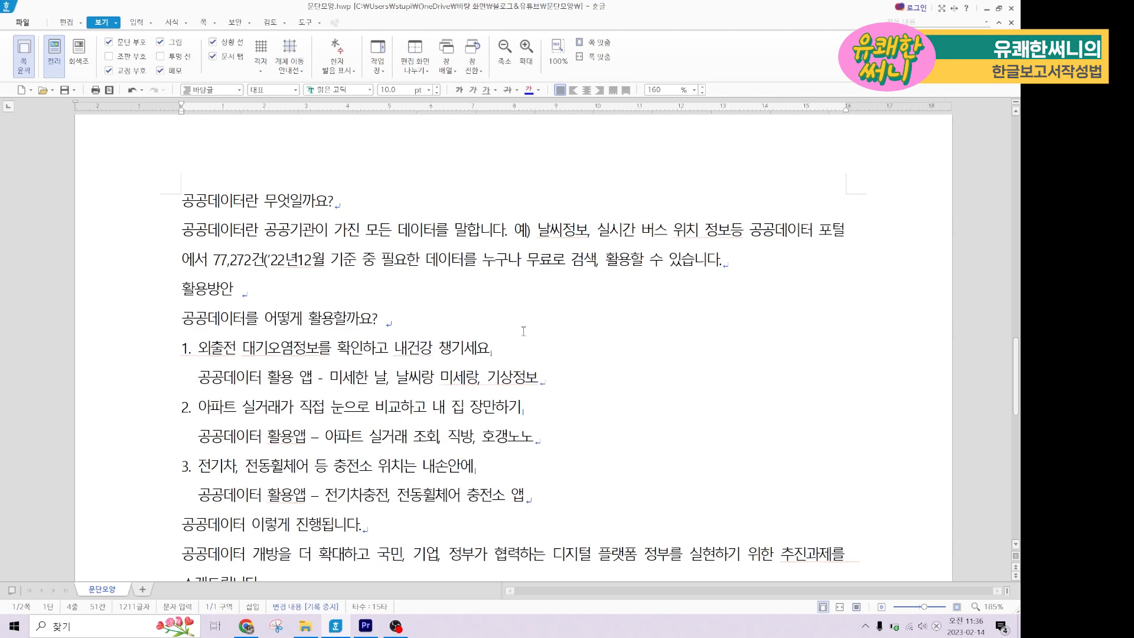
# - Examine how the second lines of the three numbered items on page 2 align with the text after each number
pyautogui.scroll(-1, 266, 265)
pyautogui.click(198, 313)
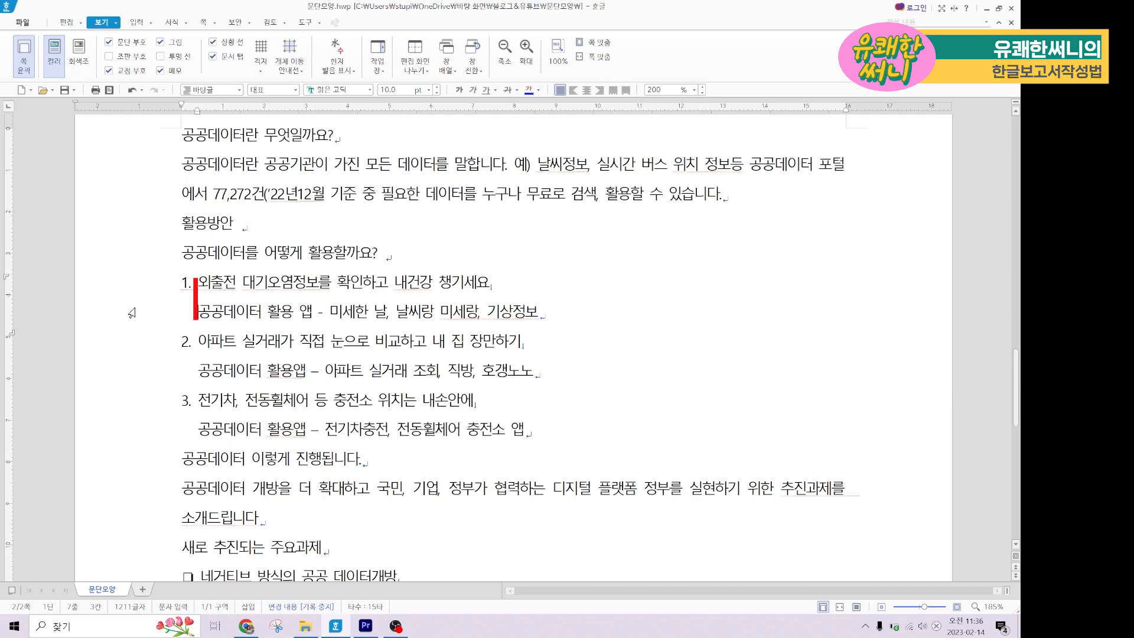
pyautogui.hotkey('shift', 'Down')
pyautogui.hotkey('shift', 'Down')
pyautogui.hotkey('shift', 'Down')
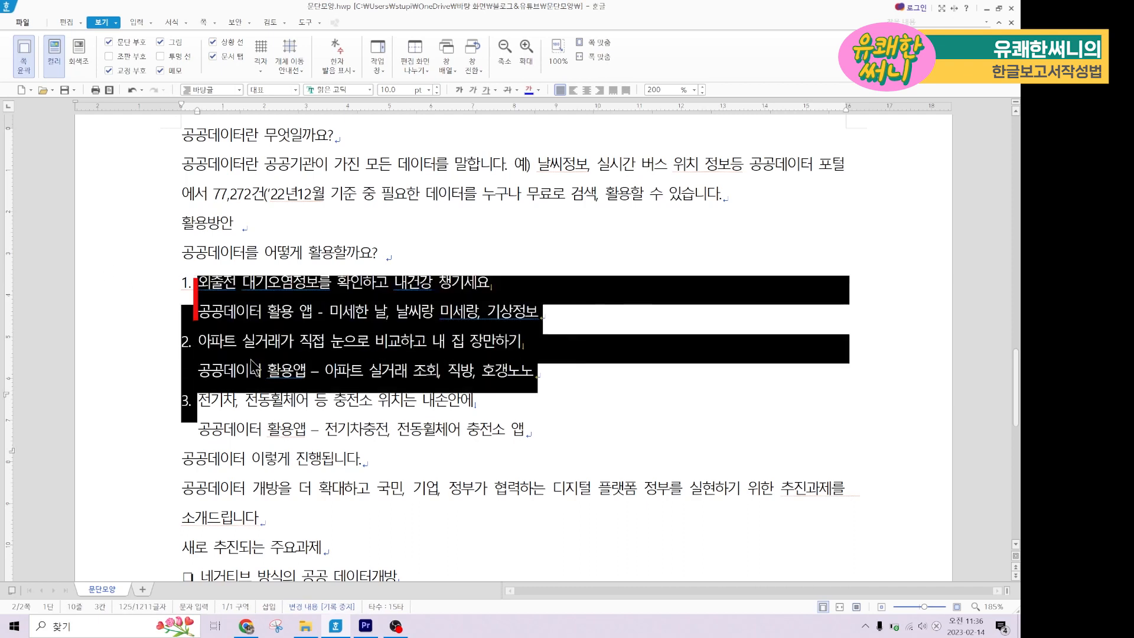
pyautogui.click(198, 298)
pyautogui.moveTo(197, 298); pyautogui.dragTo(202, 361)
pyautogui.moveTo(197, 358); pyautogui.dragTo(215, 423)
pyautogui.click(260, 423)
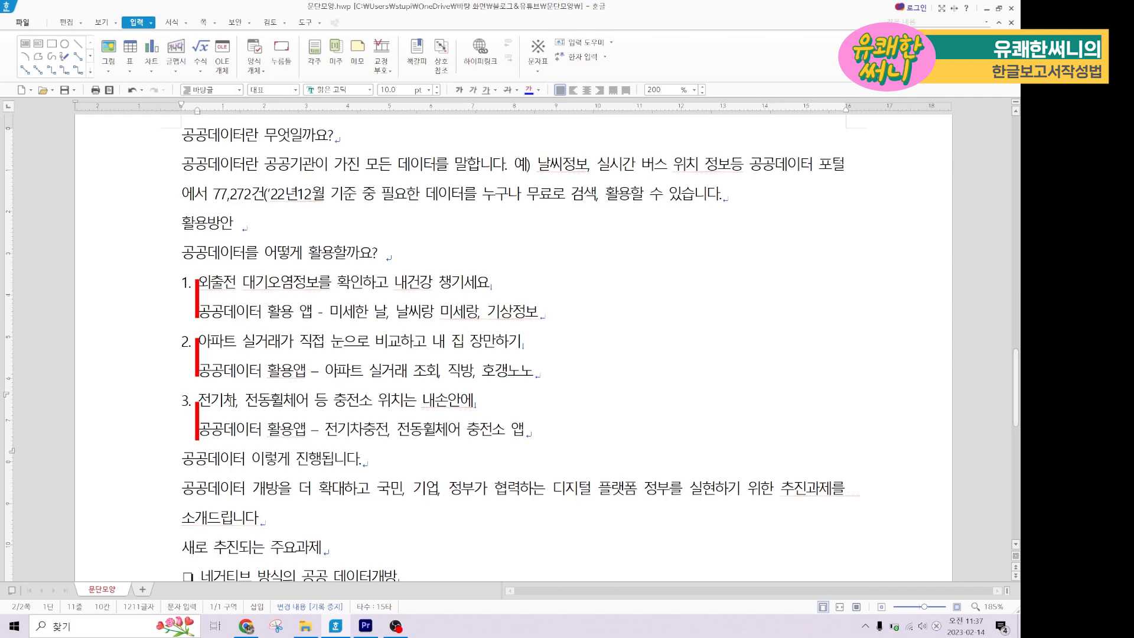
pyautogui.click(197, 404)
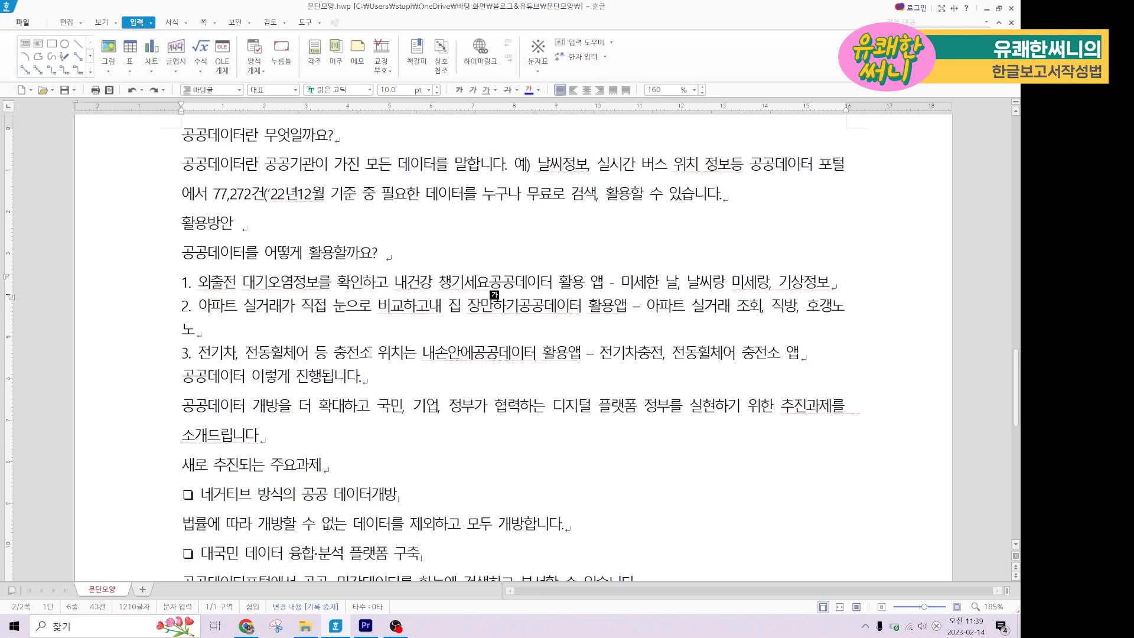
# - Try to split item 1 before its app line and align that line under the item text, and undo the changes
pyautogui.moveTo(490, 282); pyautogui.dragTo(845, 286)
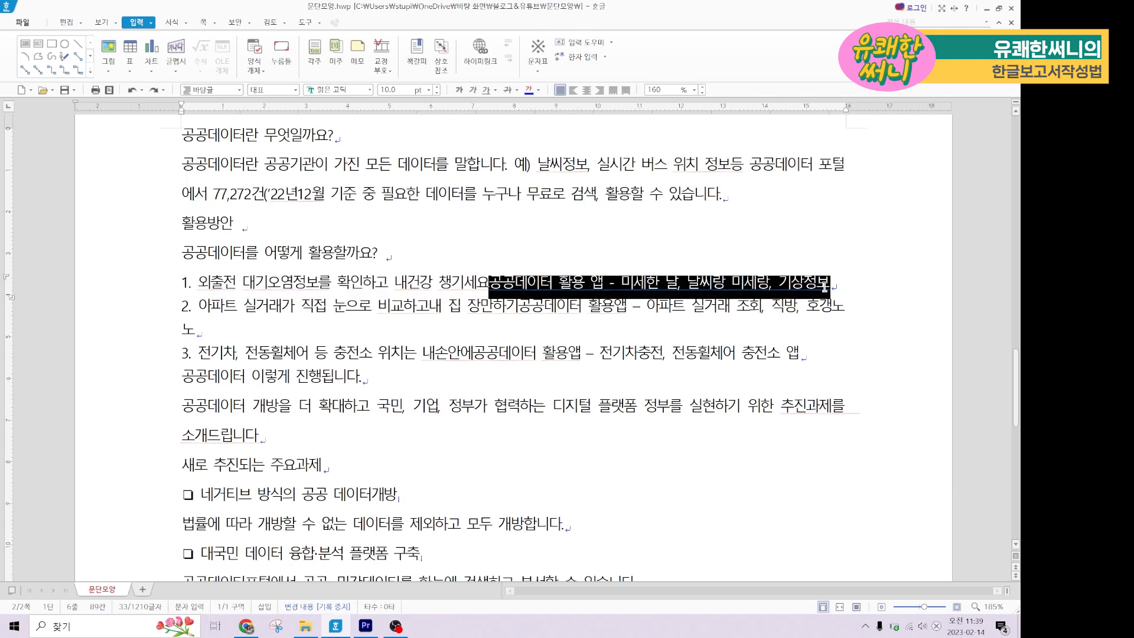
pyautogui.click(561, 294)
pyautogui.click(494, 284)
pyautogui.press('Hangul_Hanja')
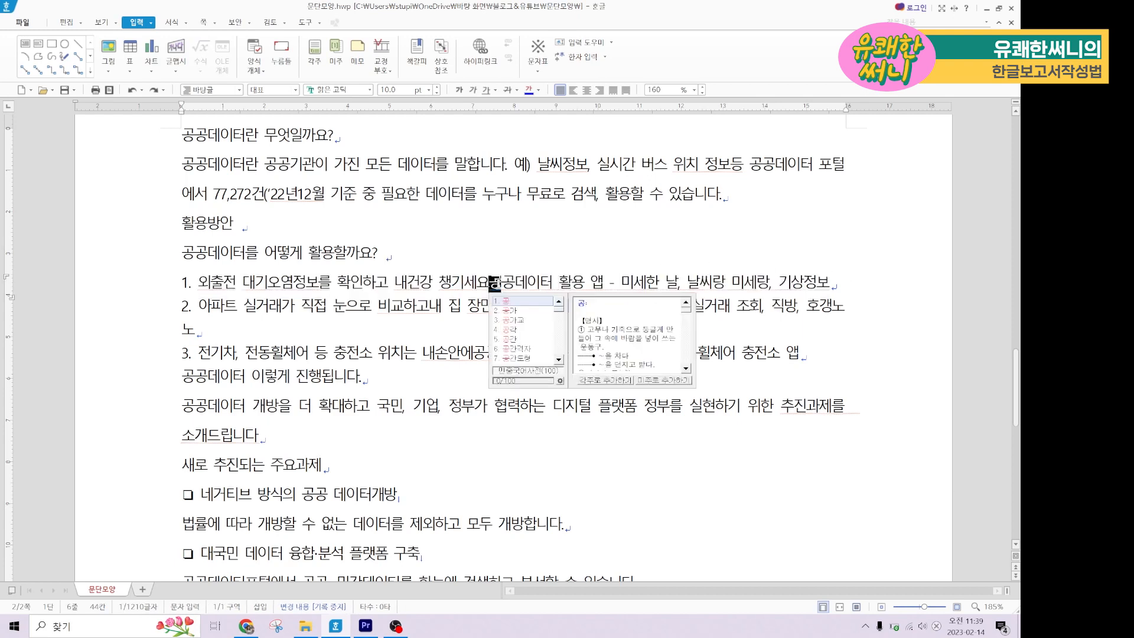
pyautogui.hotkey('shift', 'Return')
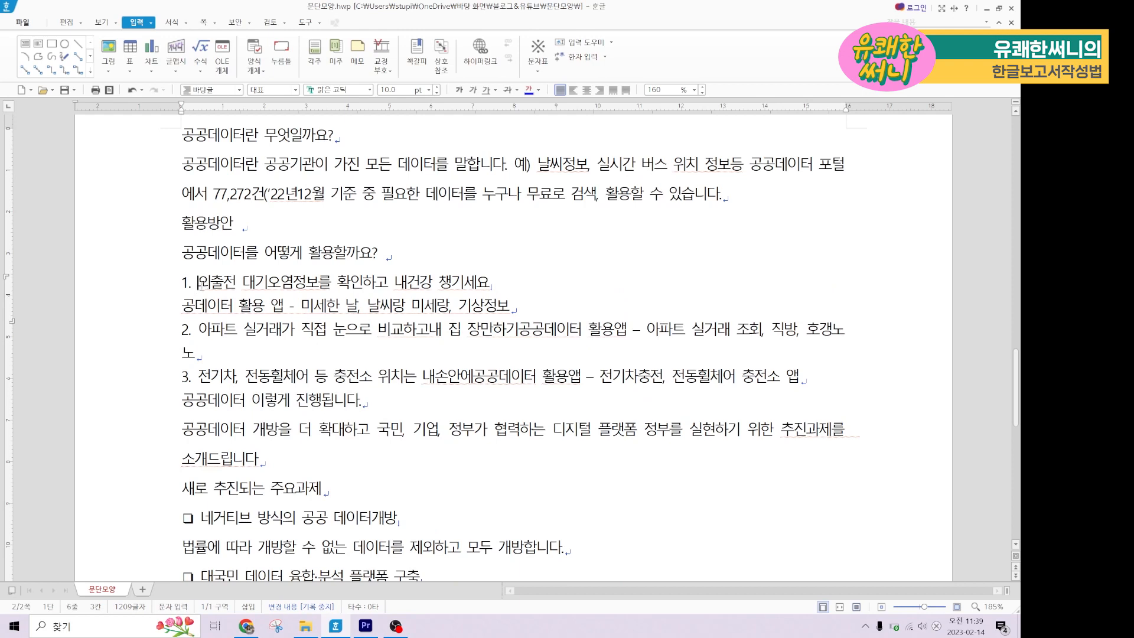
pyautogui.hotkey('shift', 'Tab')
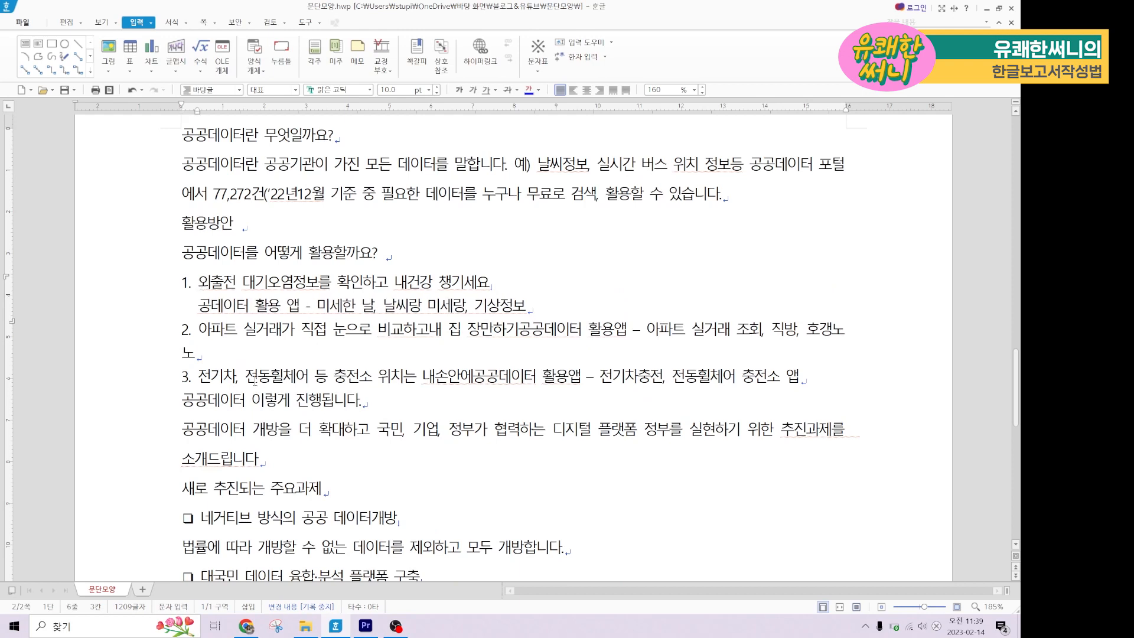
pyautogui.hotkey('ctrl', 'z')
pyautogui.hotkey('ctrl', 'z')
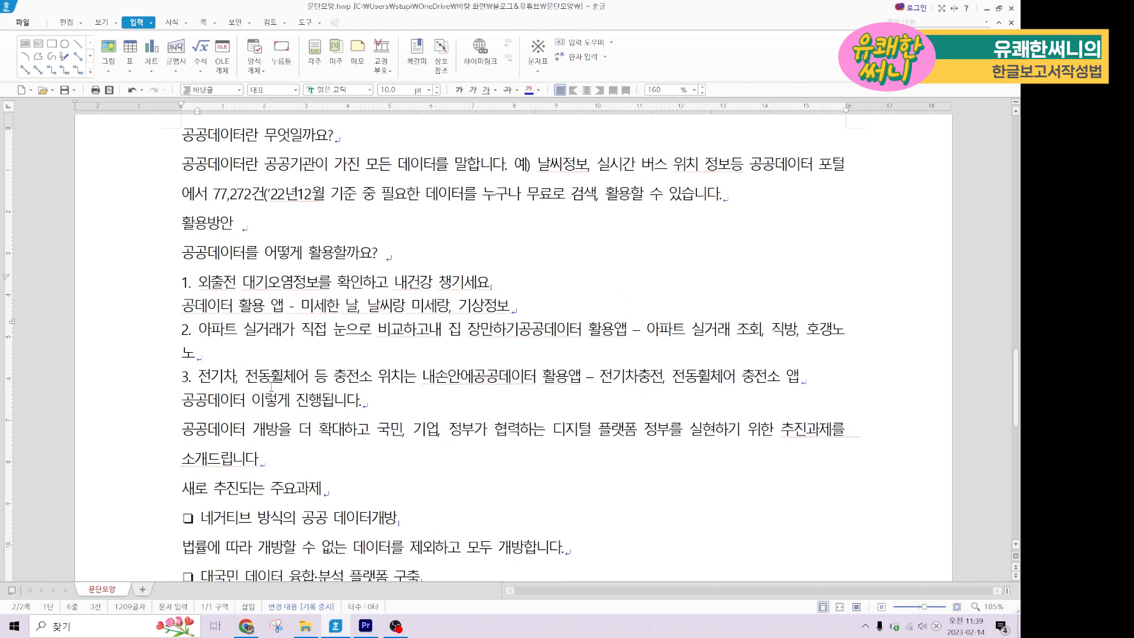
pyautogui.press('Left')
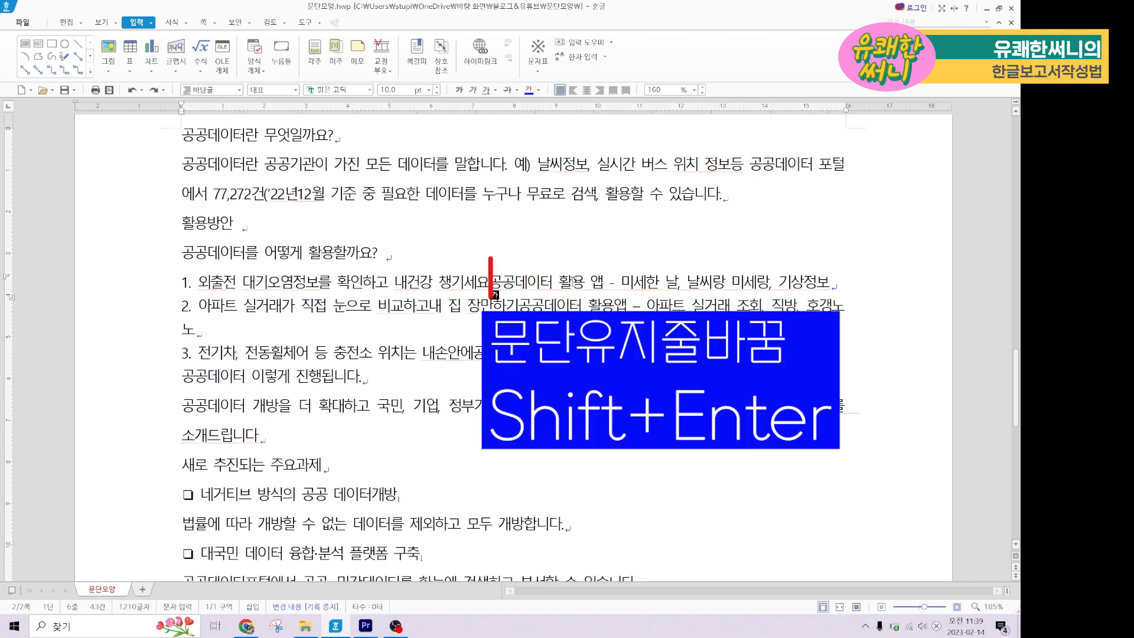
# - Insert a same-paragraph line break before "공공데이터 활용 앱" in item 1 and align the new line under "외출전"
pyautogui.hotkey('shift', 'Return')
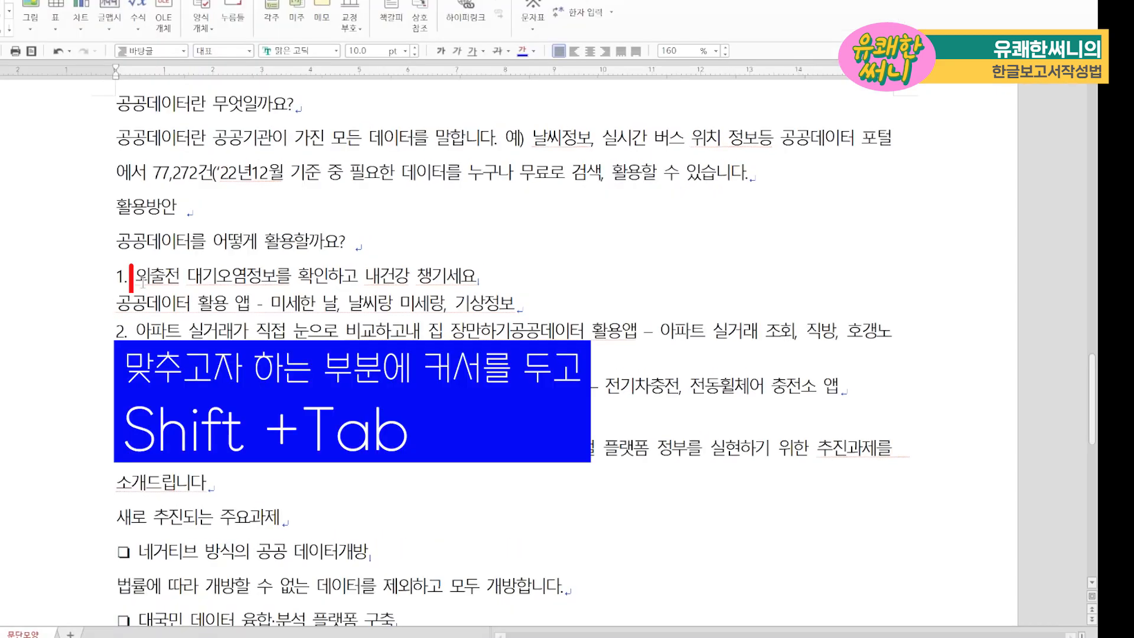
pyautogui.click(136, 281)
pyautogui.hotkey('shift', 'Tab')
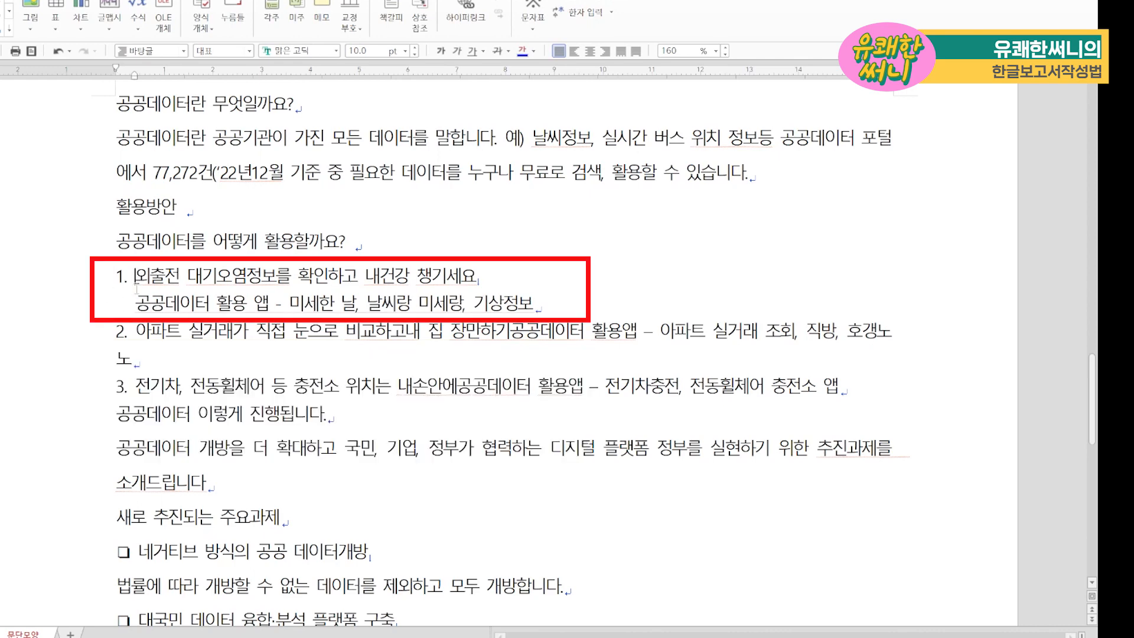
pyautogui.click(135, 308)
# - Insert a same-paragraph line break before "공공데이터 활용앱" in item 2 and align the new line under "아파트"
pyautogui.click(509, 335)
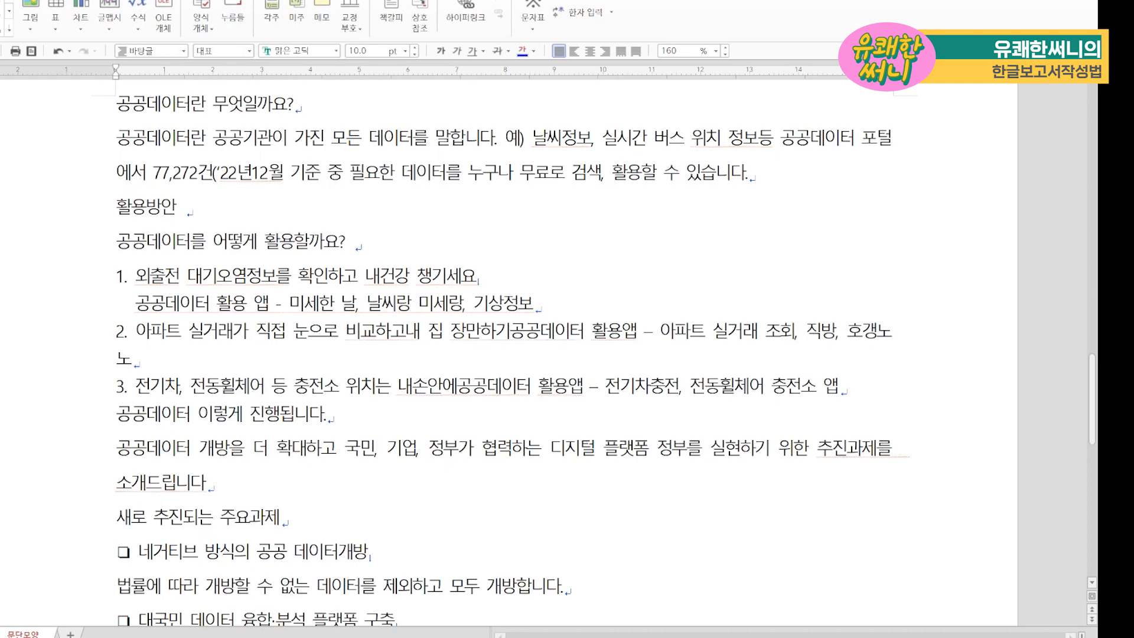
pyautogui.press('Return')
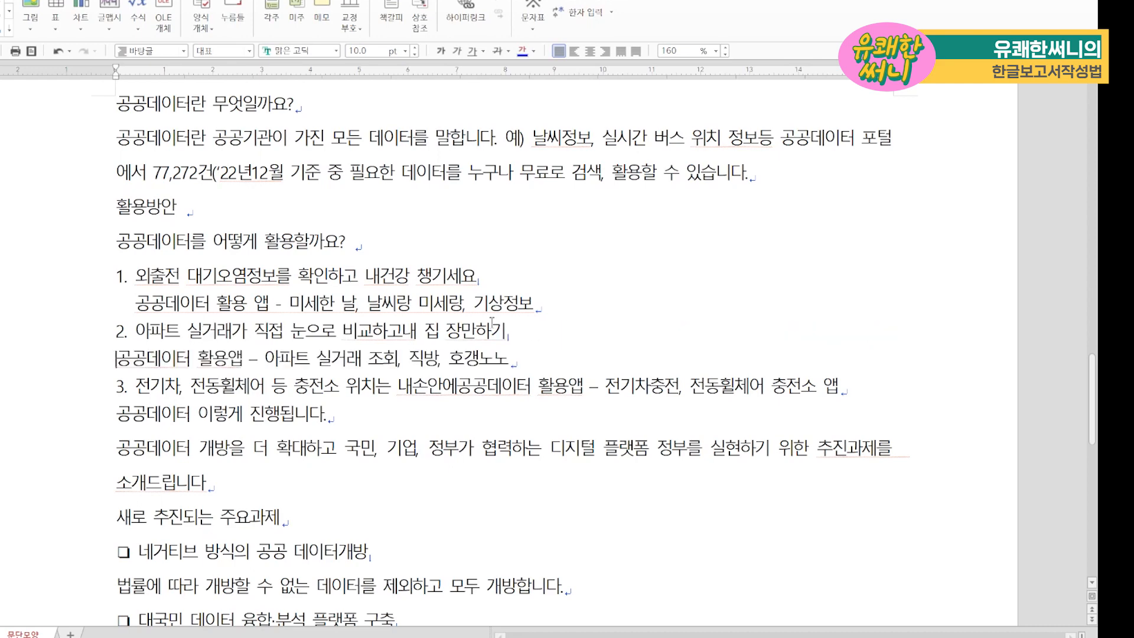
pyautogui.click(131, 329)
pyautogui.hotkey('shift', 'Tab')
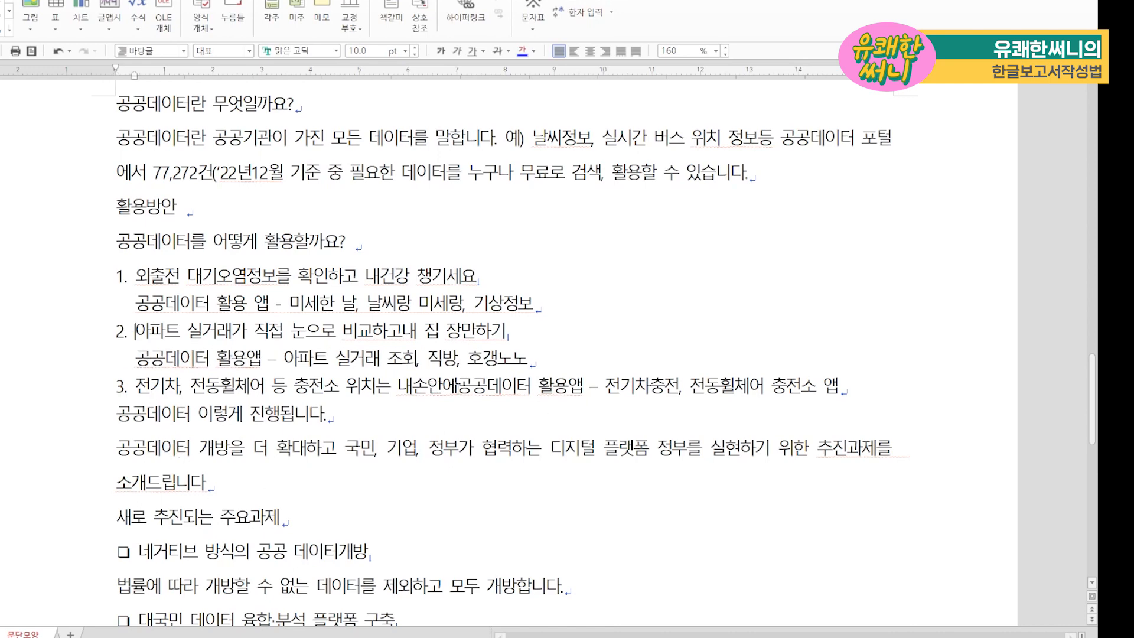
# - Insert a same-paragraph line break before "공공데이터 활용앱" in item 3 and align the new line under "전기차"
pyautogui.click(455, 387)
pyautogui.press('Return')
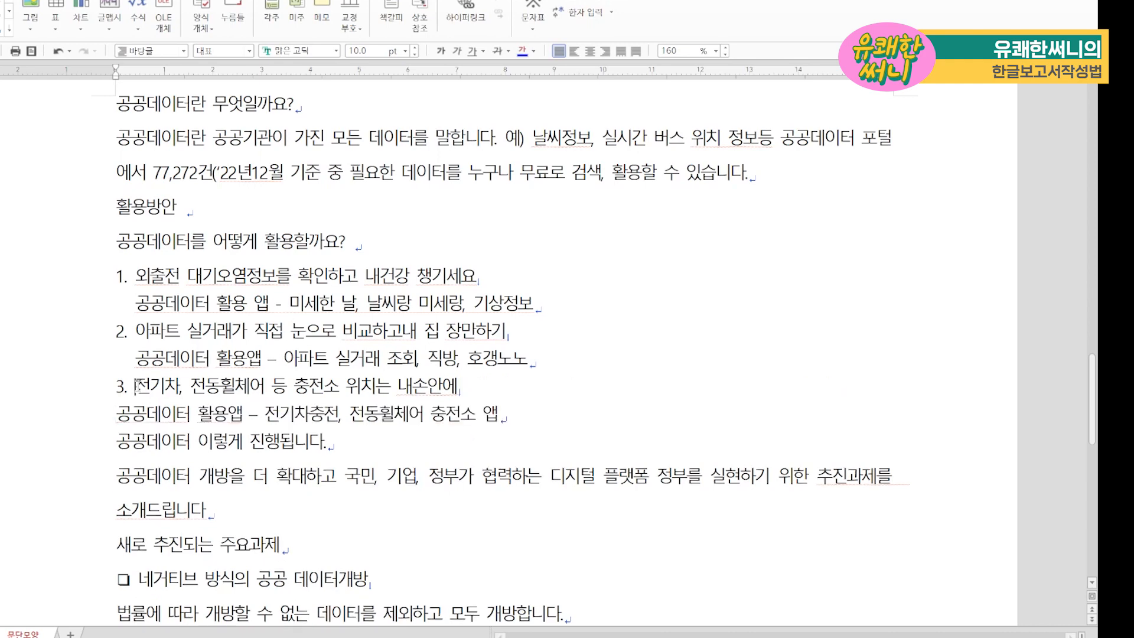
pyautogui.hotkey('shift', 'Tab')
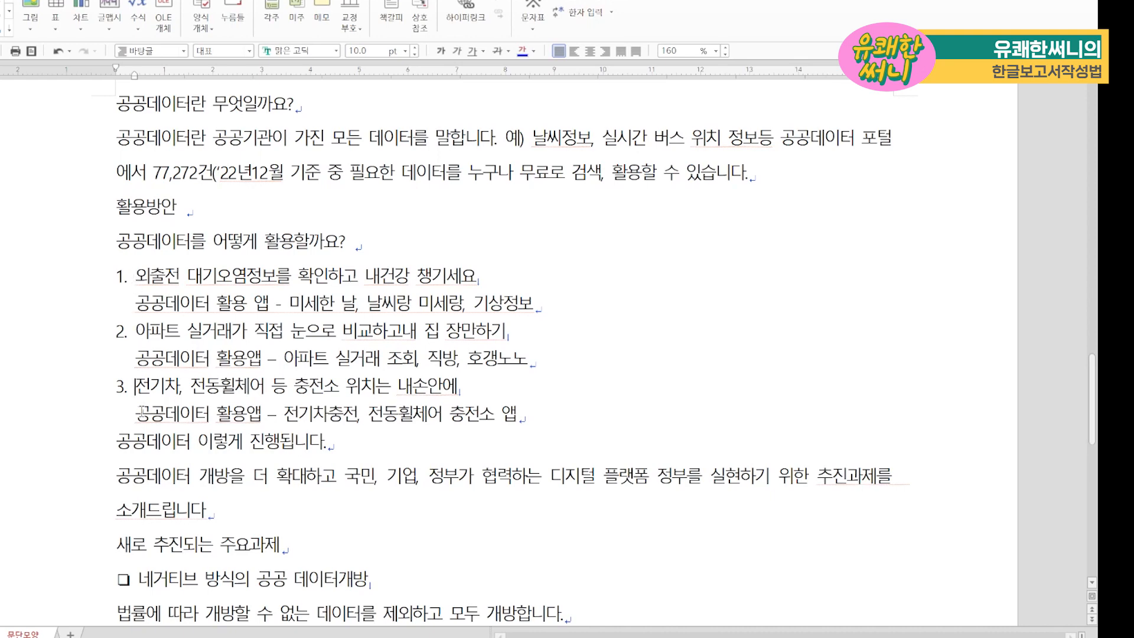
# - Set the left margin of all three numbered items to 10 pt in the paragraph shape settings
pyautogui.press('Hangul')
pyautogui.moveTo(115, 275); pyautogui.dragTo(581, 425)
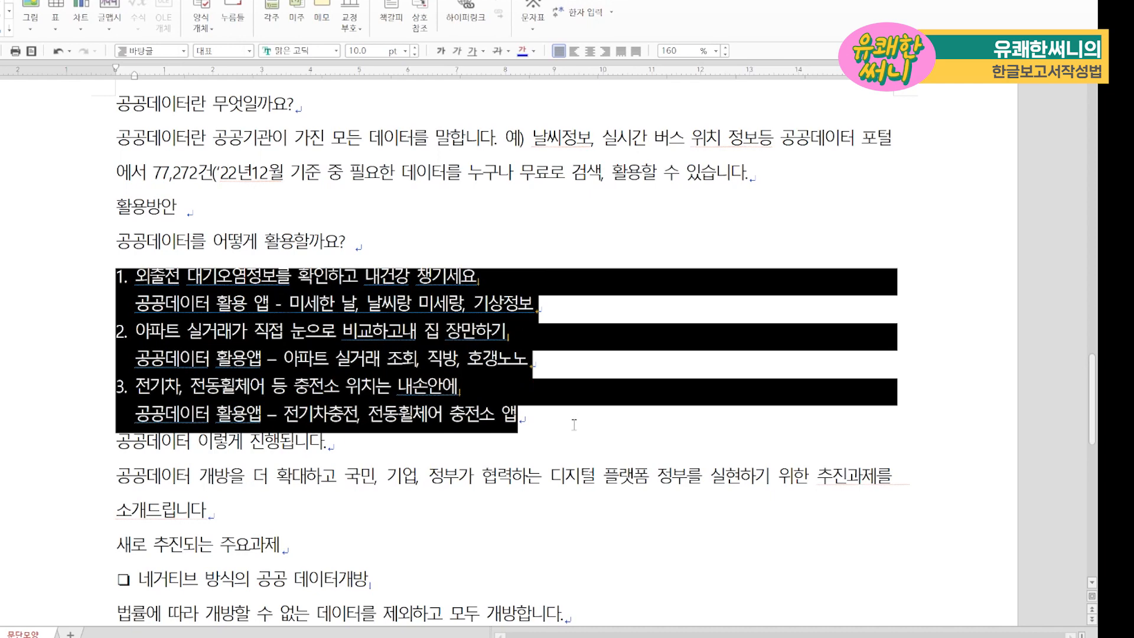
pyautogui.hotkey('alt', 't')
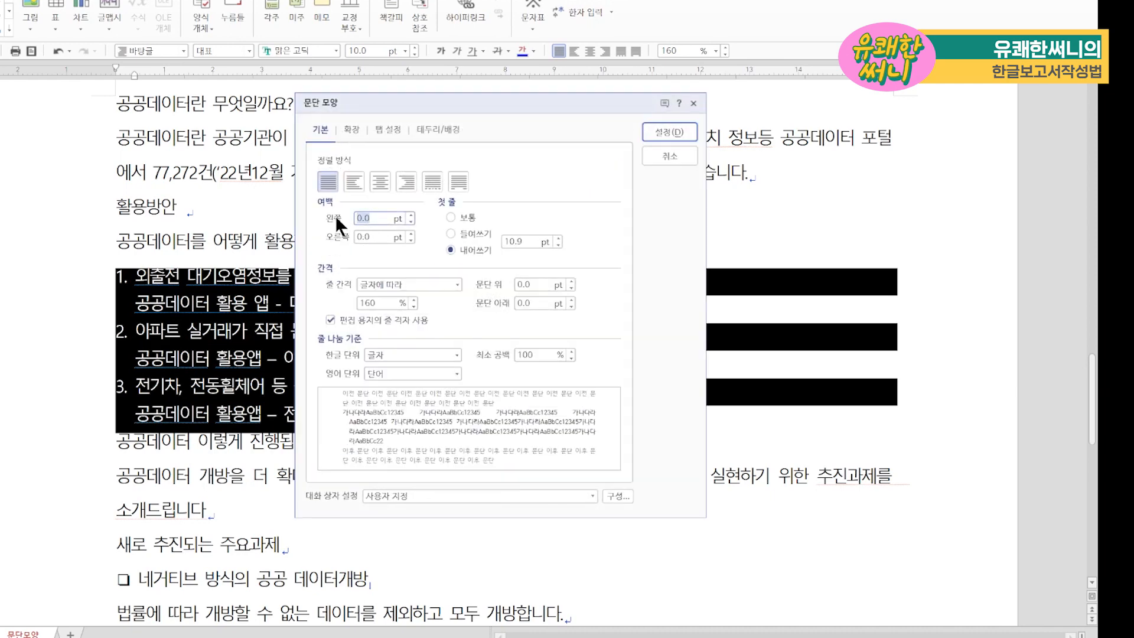
pyautogui.write('10')
pyautogui.press('Return')
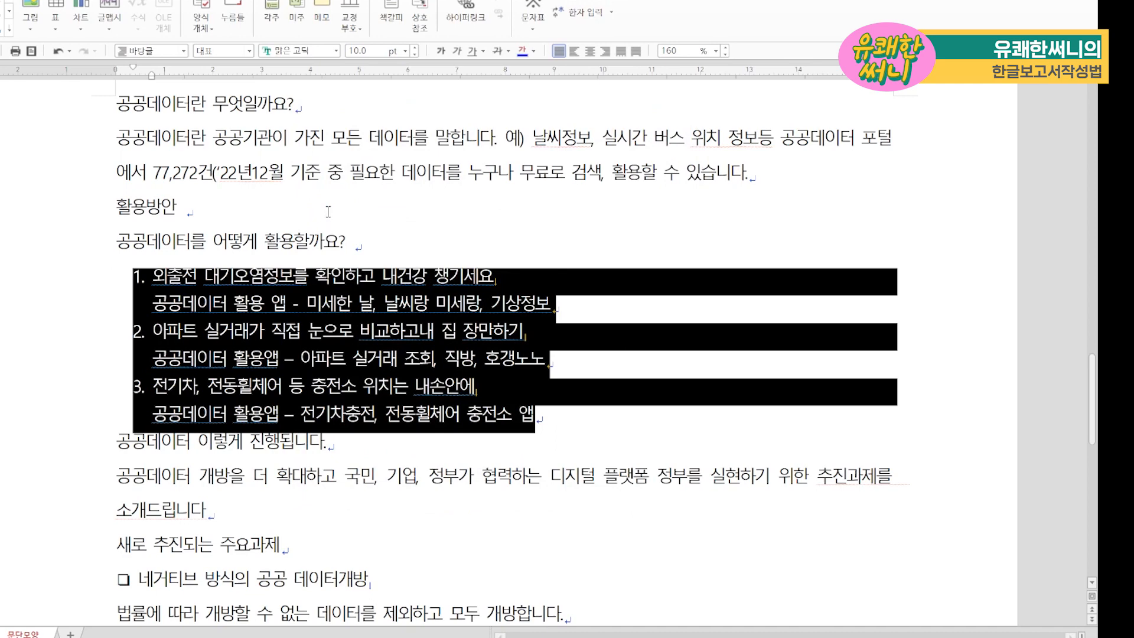
pyautogui.click(203, 306)
# - Apply a hanging indent to the "네거티브 방식의 공공 데이터개방" item so its description aligns under the text after the ❏ symbol
pyautogui.scroll(-2, 143, 390)
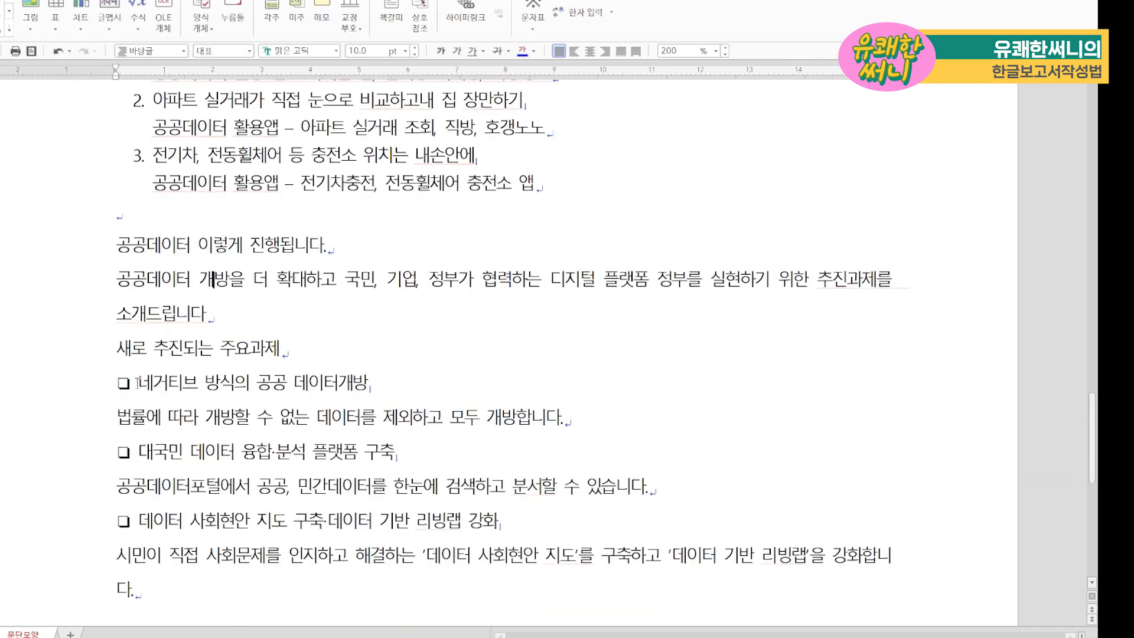
pyautogui.click(137, 382)
pyautogui.moveTo(135, 381); pyautogui.dragTo(135, 536)
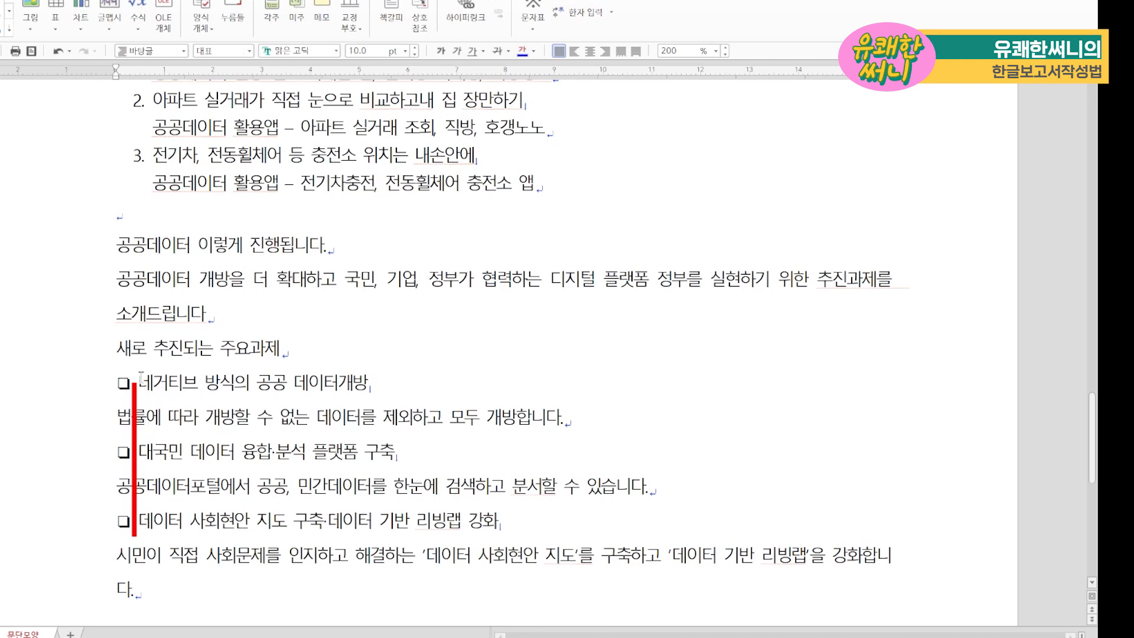
pyautogui.click(135, 402)
pyautogui.press('Delete')
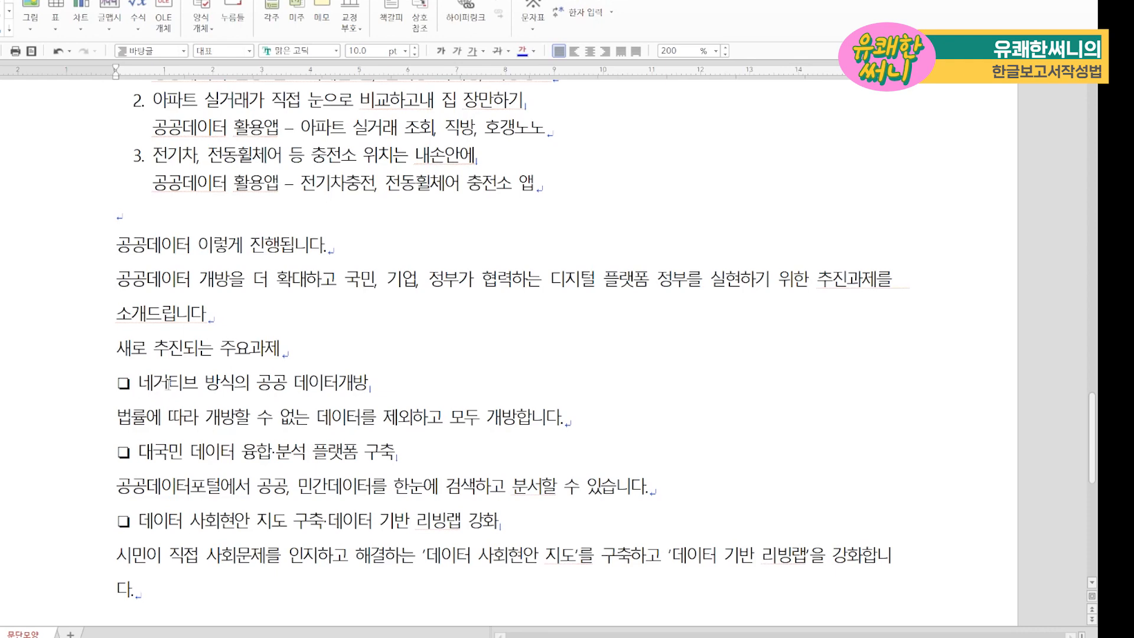
pyautogui.hotkey('shift', 'Tab')
# - Align the description lines of the second and third ❏ items under their heading text with hanging indents
pyautogui.press('Down')
pyautogui.press('Down')
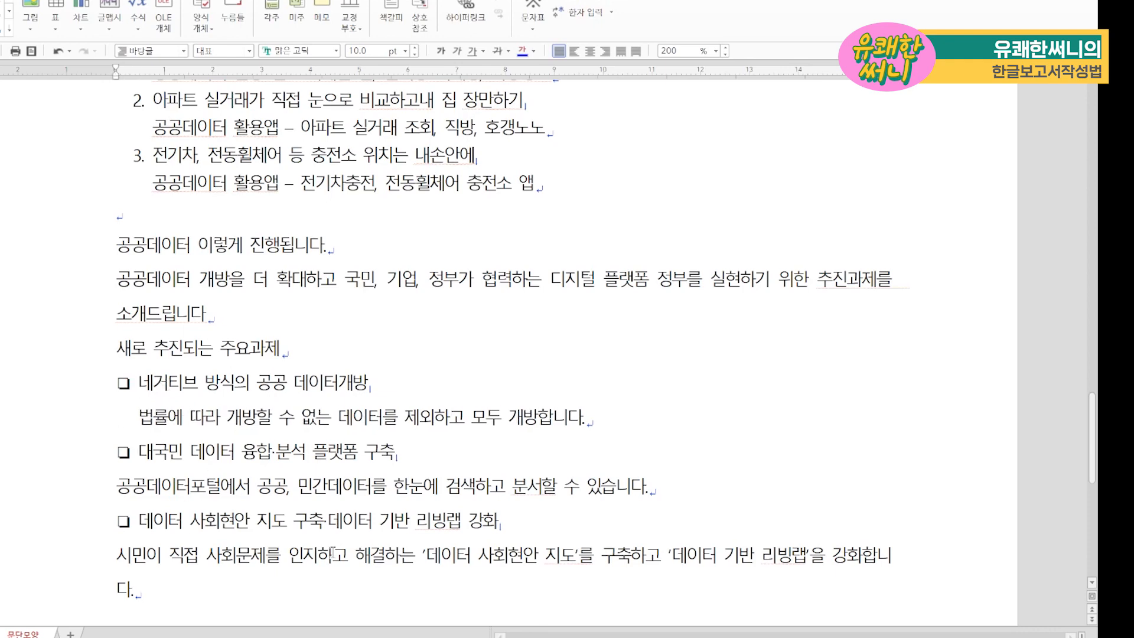
pyautogui.press('Down')
pyautogui.hotkey('shift', 'Tab')
pyautogui.press('Down')
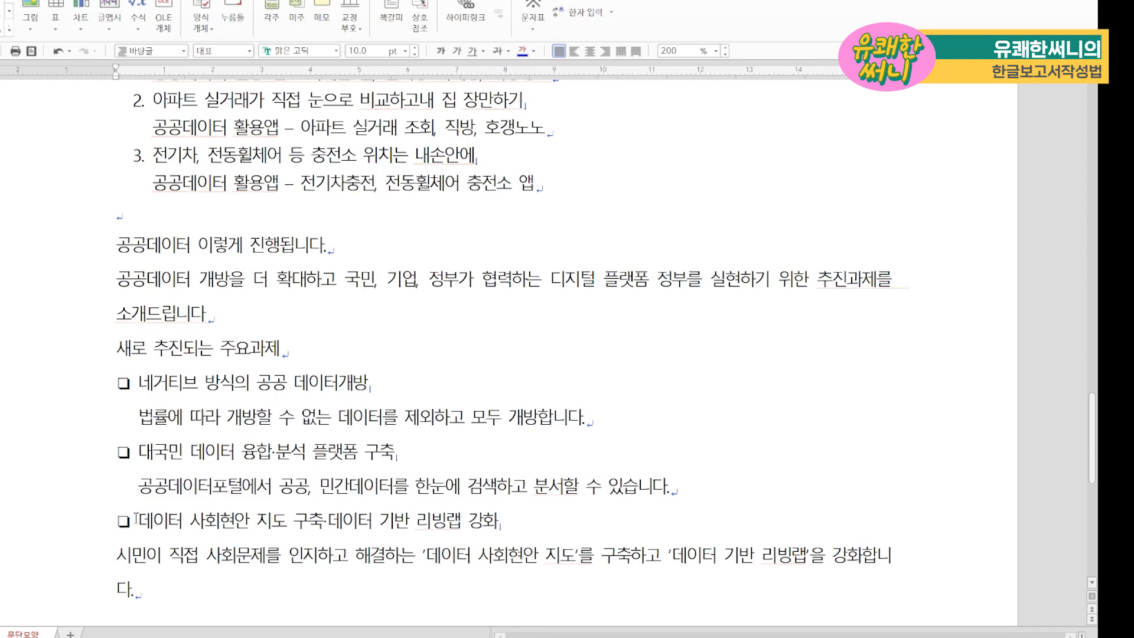
pyautogui.press('Down')
pyautogui.hotkey('shift', 'Tab')
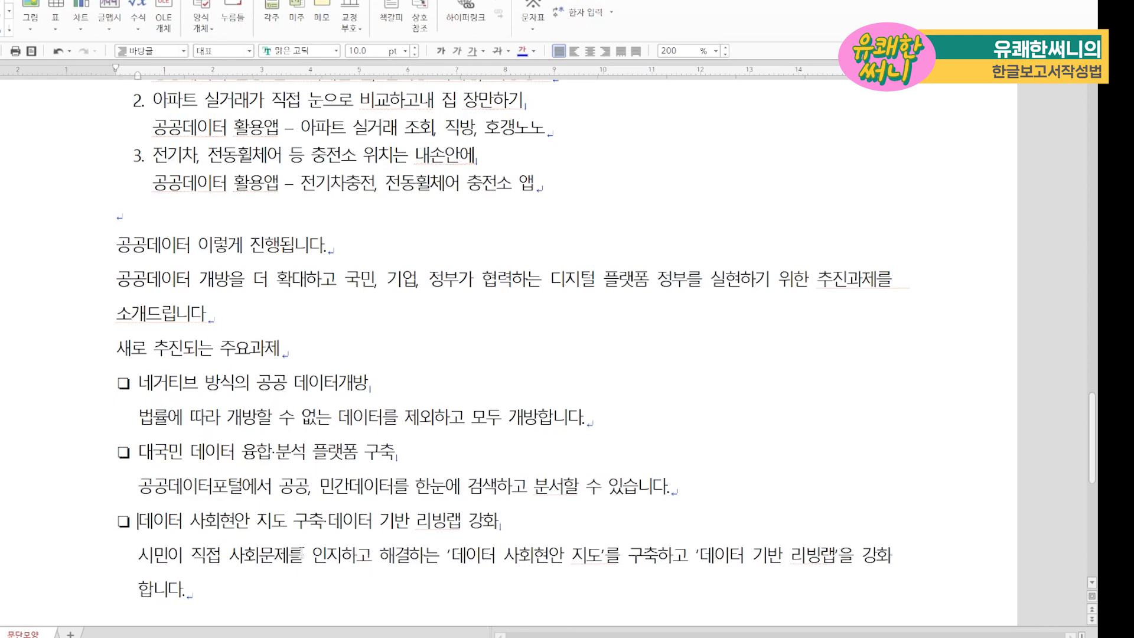
# - Highlight the first ❏ item together with its description line
pyautogui.scroll(-3, 228, 450)
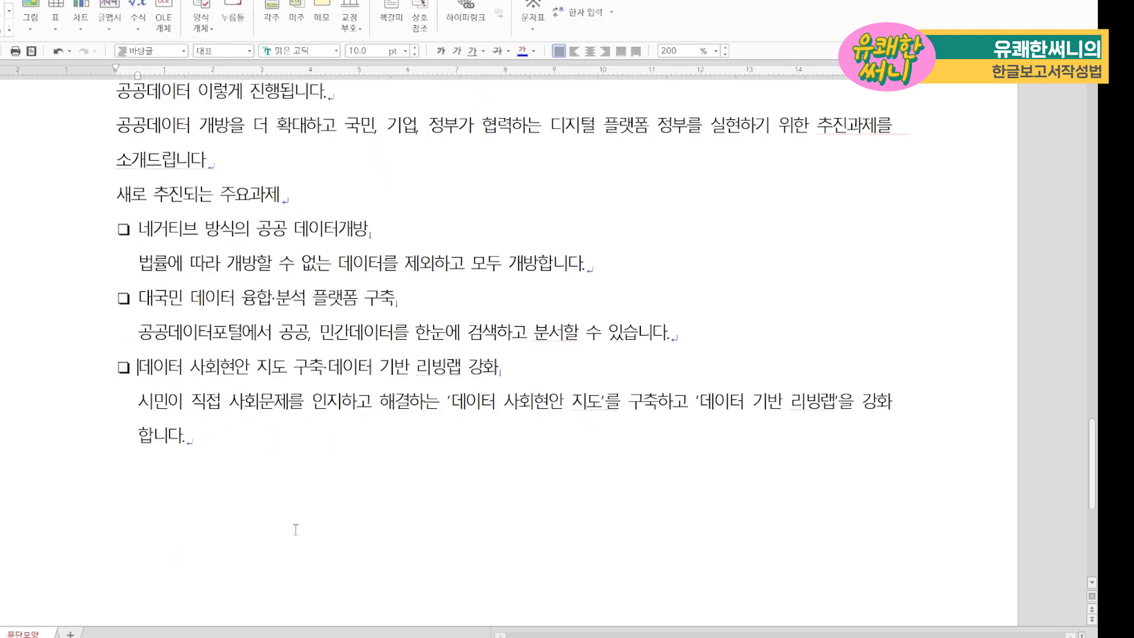
pyautogui.scroll(2, 298, 532)
pyautogui.moveTo(120, 229); pyautogui.dragTo(618, 270)
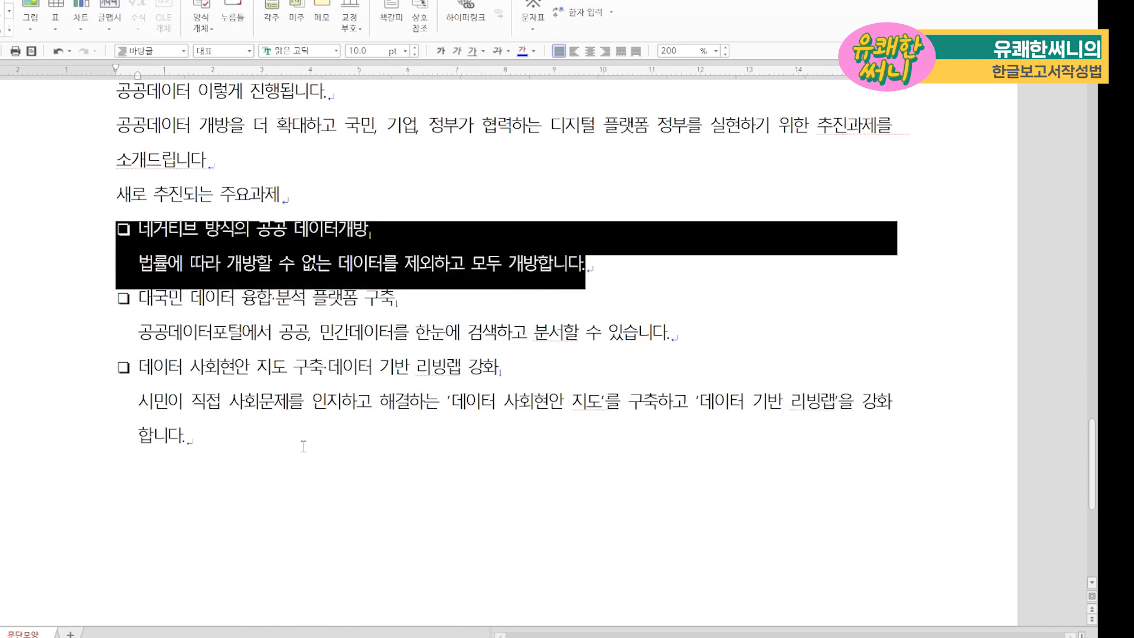
# - Move the "네거티브 방식의 공공 데이터개방" item with its description below the other two ❏ items
pyautogui.click(278, 459)
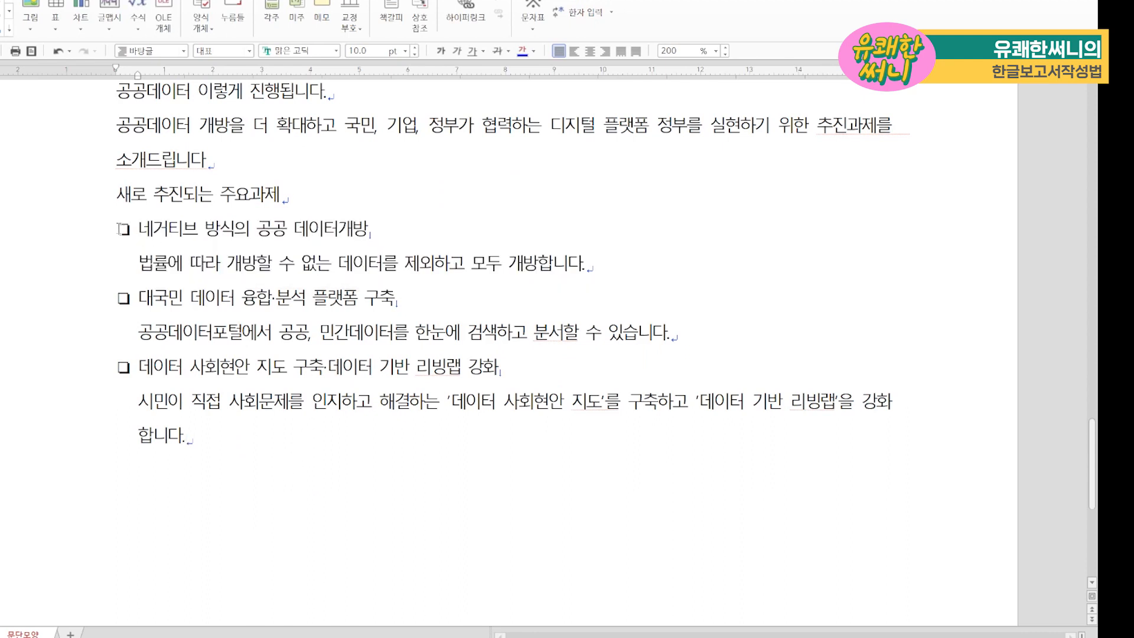
pyautogui.moveTo(120, 229); pyautogui.dragTo(641, 267)
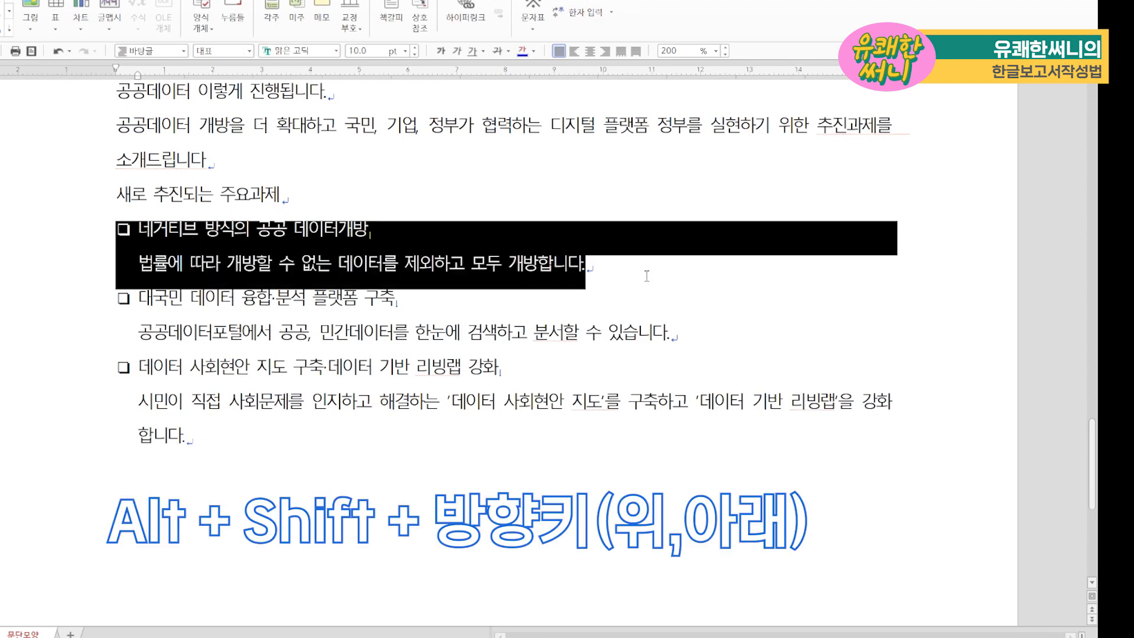
pyautogui.hotkey('alt', 'shift', 'Down')
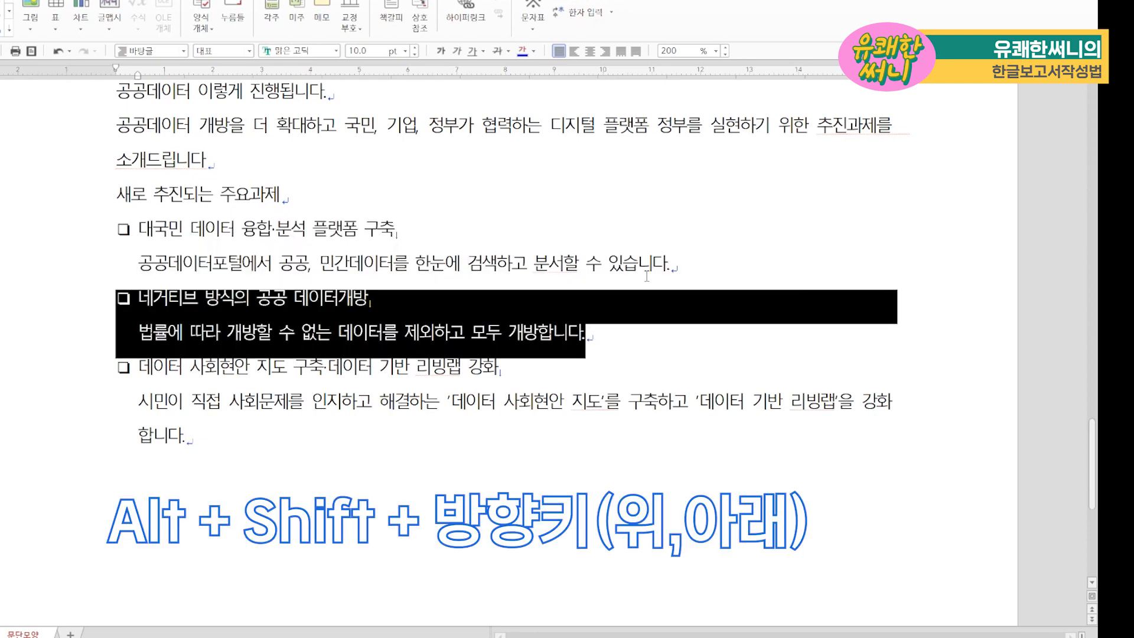
pyautogui.hotkey('alt', 'shift', 'Down')
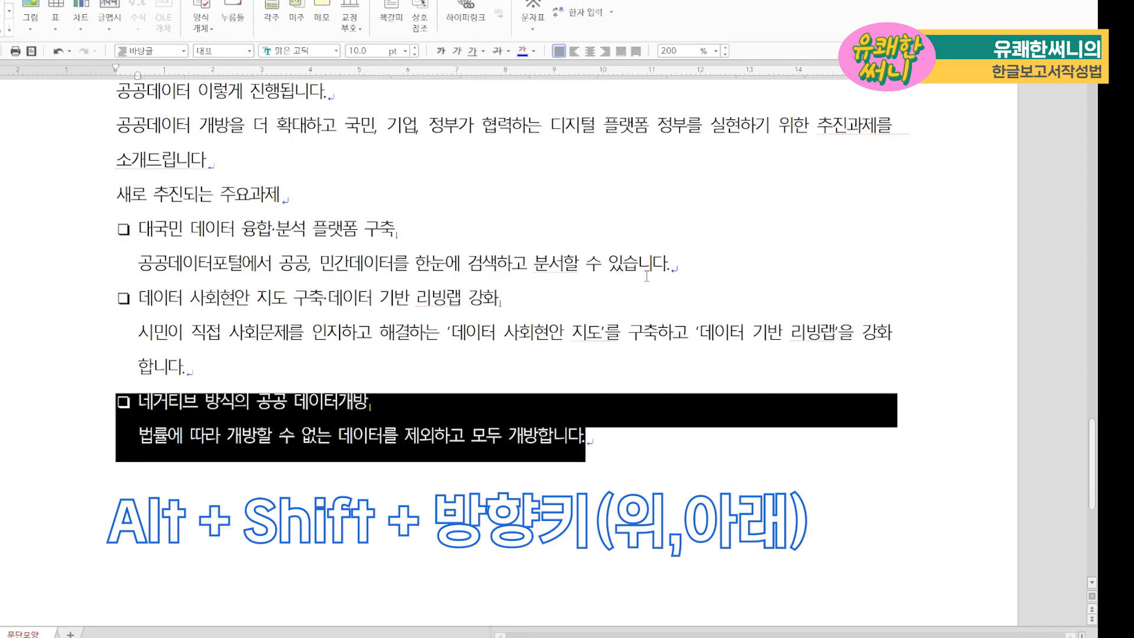
# - Move the "네거티브 방식의 공공 데이터개방" item back to the start of the ❏ list and down to its end again
pyautogui.hotkey('alt', 'shift', 'Up')
pyautogui.hotkey('alt', 'shift', 'Up')
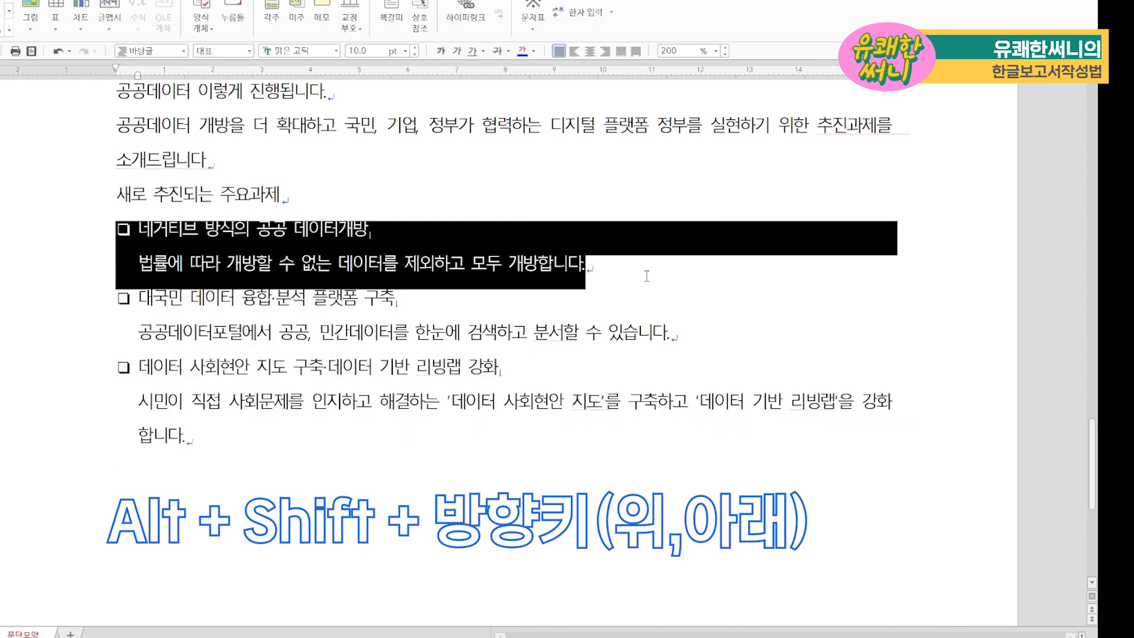
pyautogui.hotkey('alt', 'shift', 'Down')
pyautogui.hotkey('alt', 'shift', 'Down')
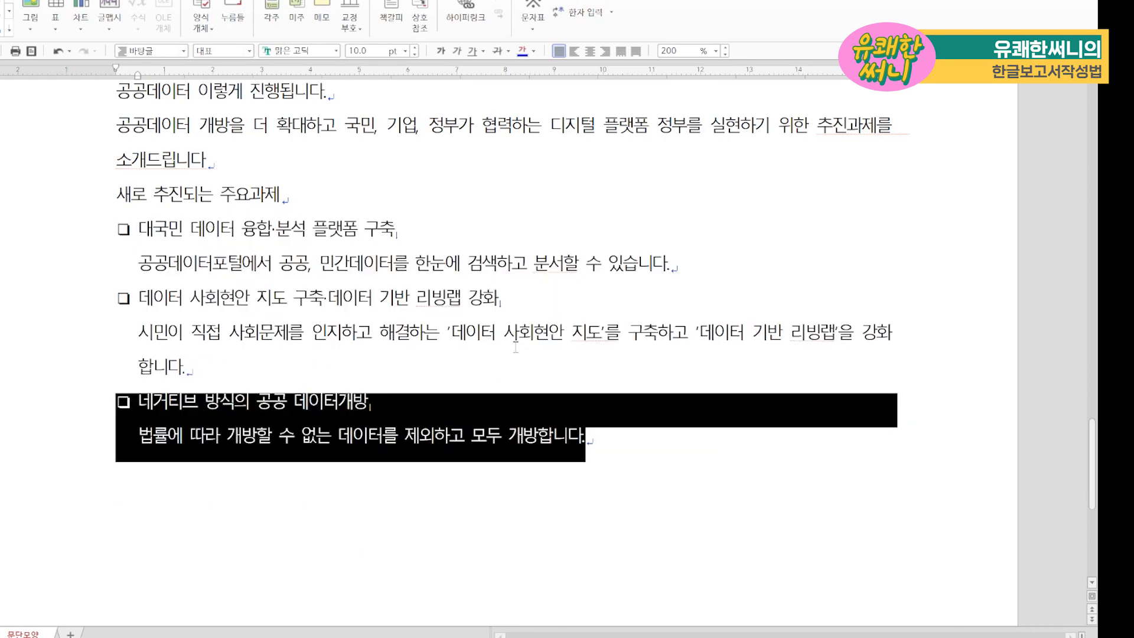
pyautogui.click(417, 533)
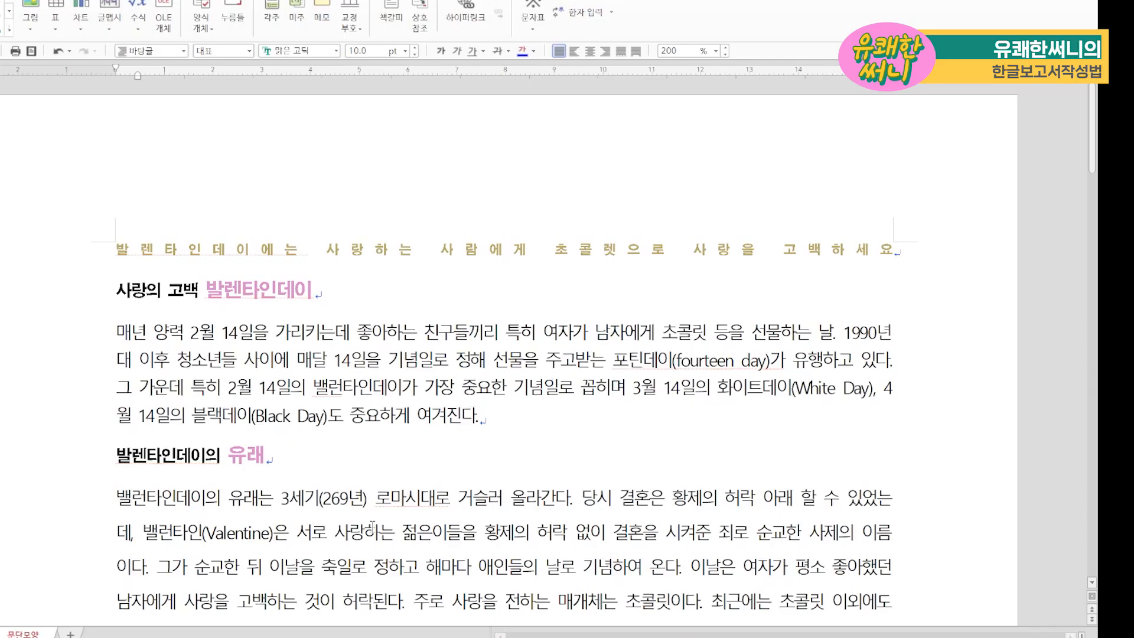
# - Set the line spacing of the paragraph under "사랑의 고백 발렌타인데이" to 200% in the paragraph shape settings
pyautogui.moveTo(116, 330); pyautogui.dragTo(555, 422)
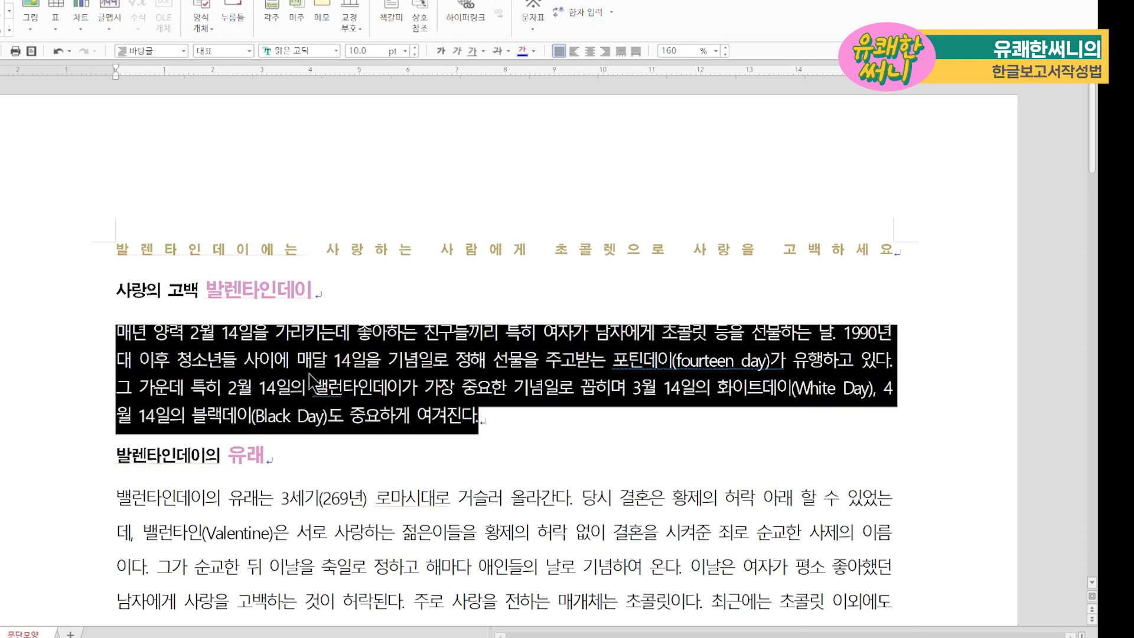
pyautogui.click(334, 333)
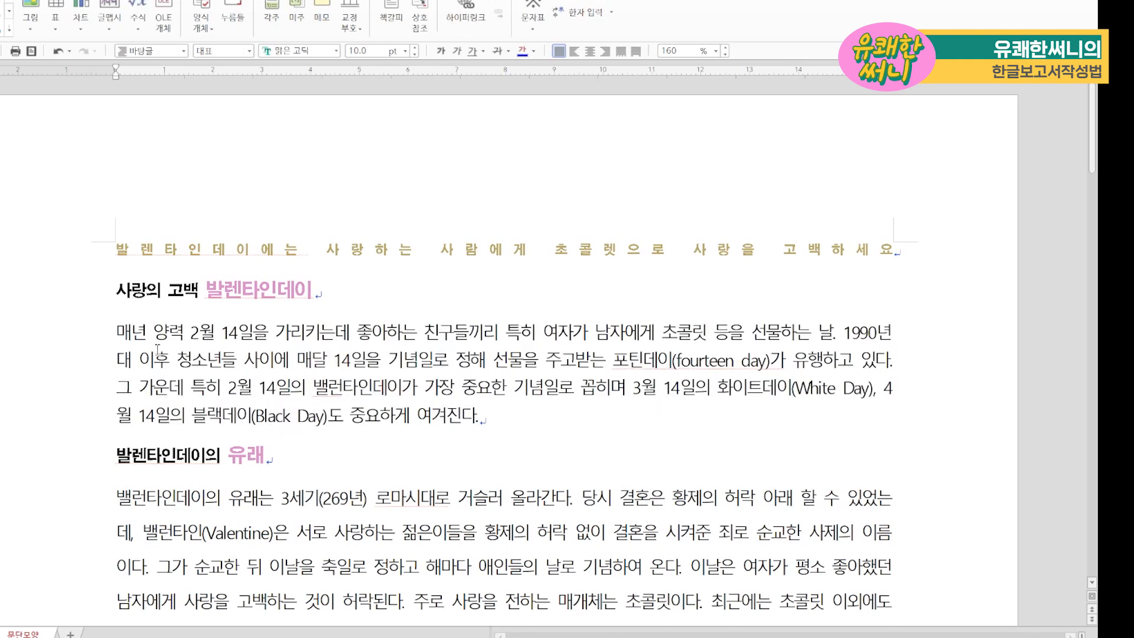
pyautogui.moveTo(117, 332); pyautogui.dragTo(506, 415)
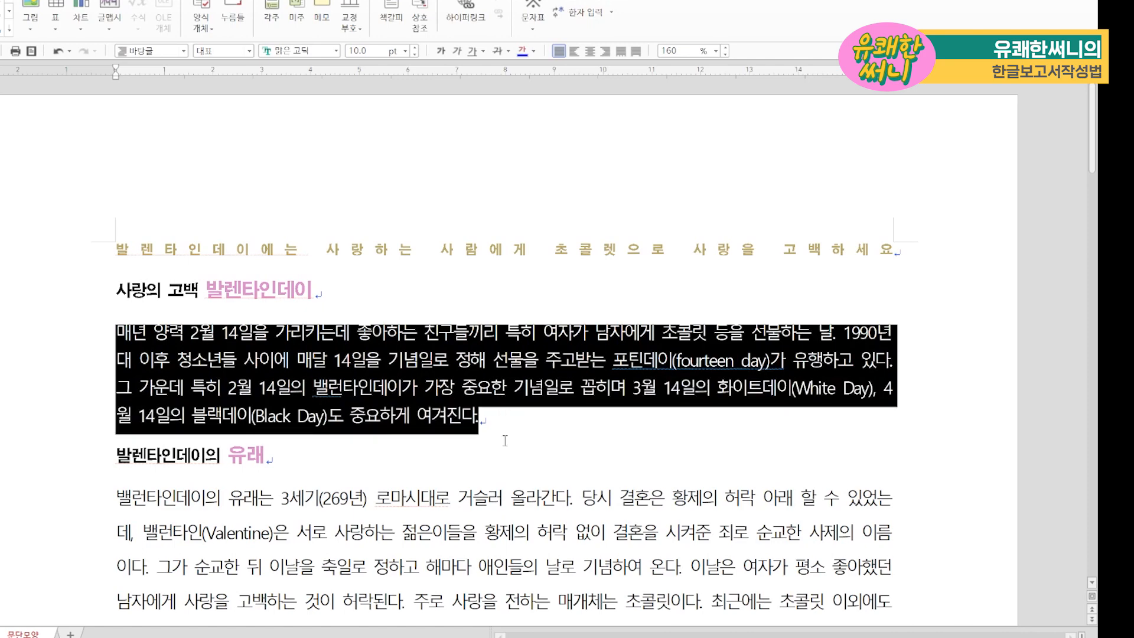
pyautogui.hotkey('alt', 't')
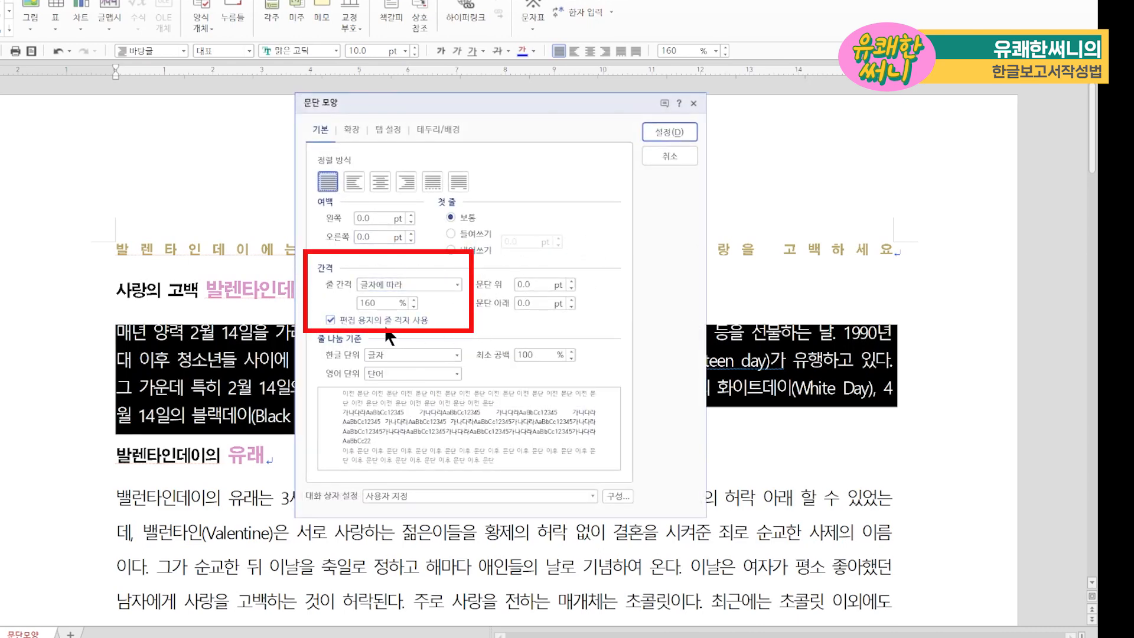
pyautogui.doubleClick(381, 303)
pyautogui.write('200')
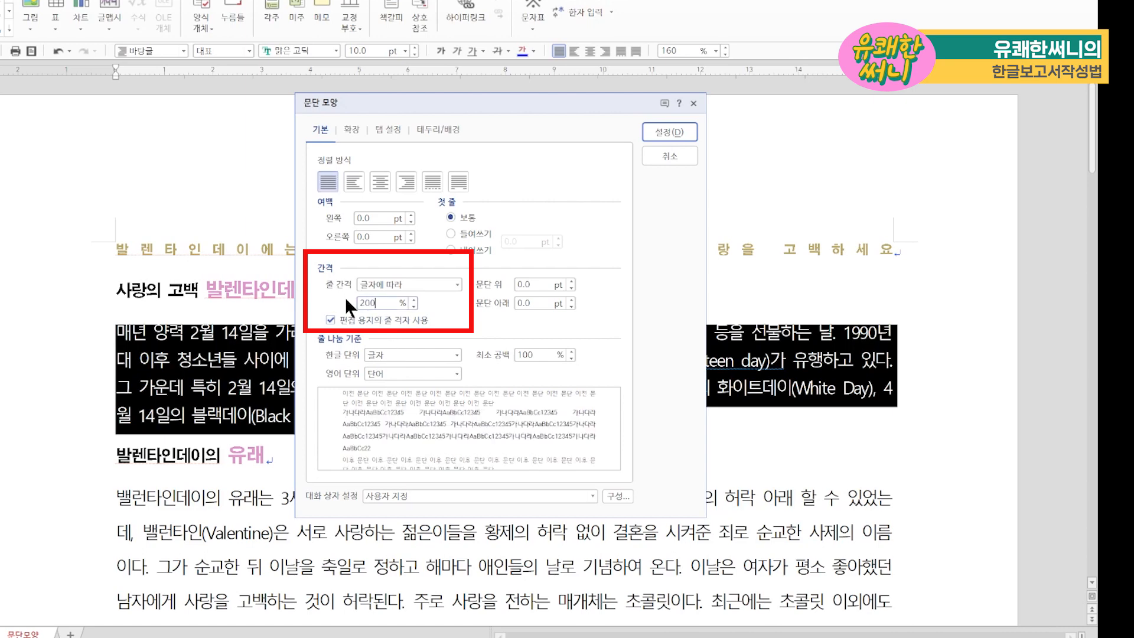
pyautogui.press('Return')
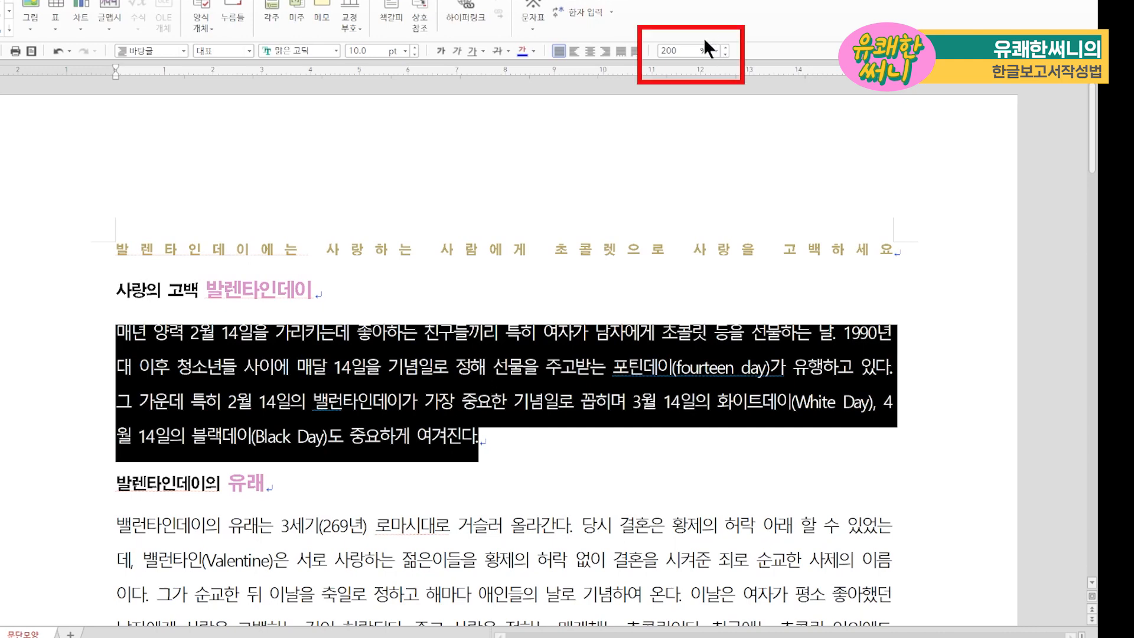
# - Lower the selected paragraph's line spacing to 180%, and raise it to 195%
pyautogui.click(724, 54)
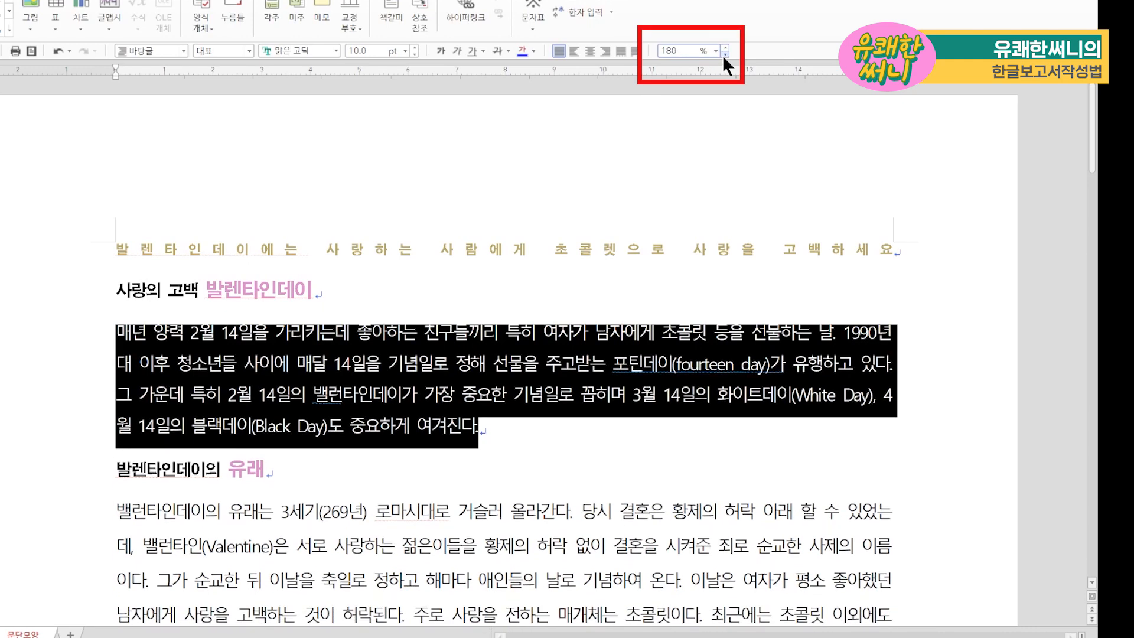
pyautogui.click(725, 48)
pyautogui.click(725, 47)
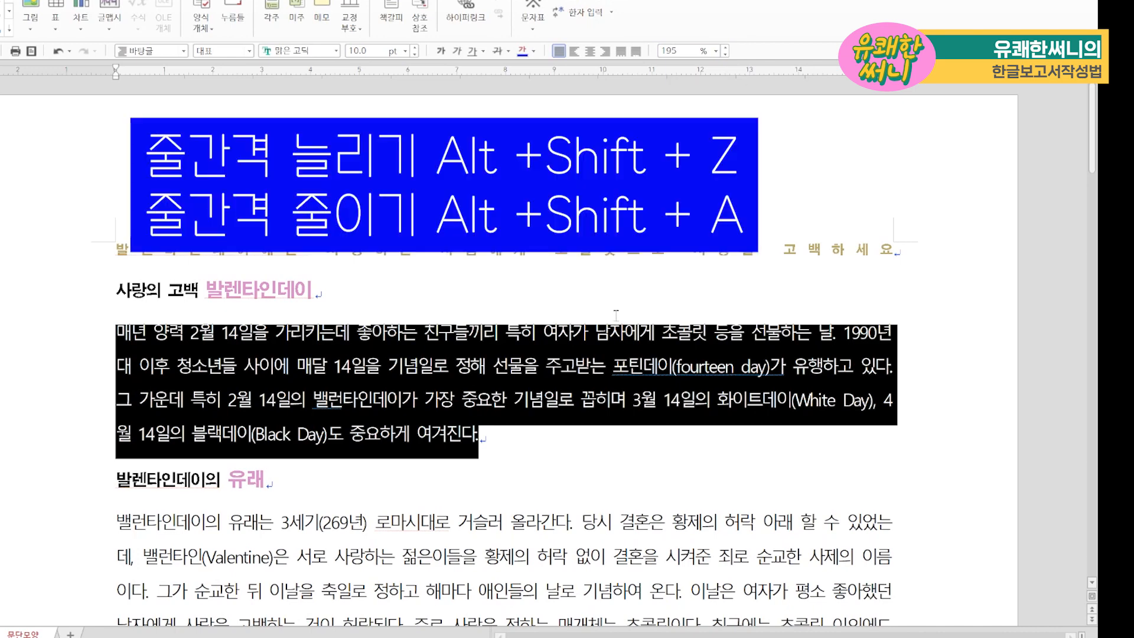
# - Widen the selected paragraph's line spacing in increments to 285%
pyautogui.hotkey('alt', 'shift', 'z')
pyautogui.hotkey('alt', 'shift', 'z')
pyautogui.hotkey('alt', 'shift', 'z')
pyautogui.hotkey('alt', 'shift', 'z')
pyautogui.hotkey('alt', 'shift', 'z')
pyautogui.hotkey('alt', 'shift', 'z')
pyautogui.hotkey('alt', 'shift', 'z')
pyautogui.hotkey('alt', 'shift', 'z')
pyautogui.hotkey('alt', 'shift', 'z')
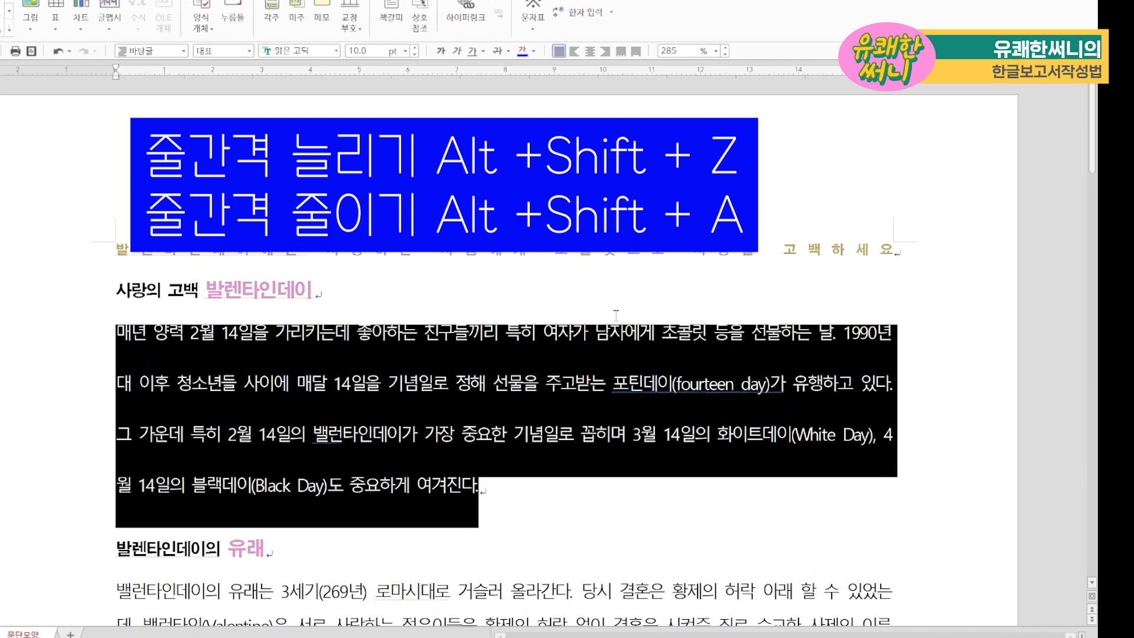
# - Narrow the selected paragraph's line spacing in increments to 165%
pyautogui.hotkey('alt', 'shift', 'z')
pyautogui.hotkey('alt', 'shift', 'a')
pyautogui.hotkey('alt', 'shift', 'a')
pyautogui.hotkey('alt', 'shift', 'a')
pyautogui.hotkey('alt', 'shift', 'a')
pyautogui.hotkey('alt', 'shift', 'a')
pyautogui.hotkey('alt', 'shift', 'a')
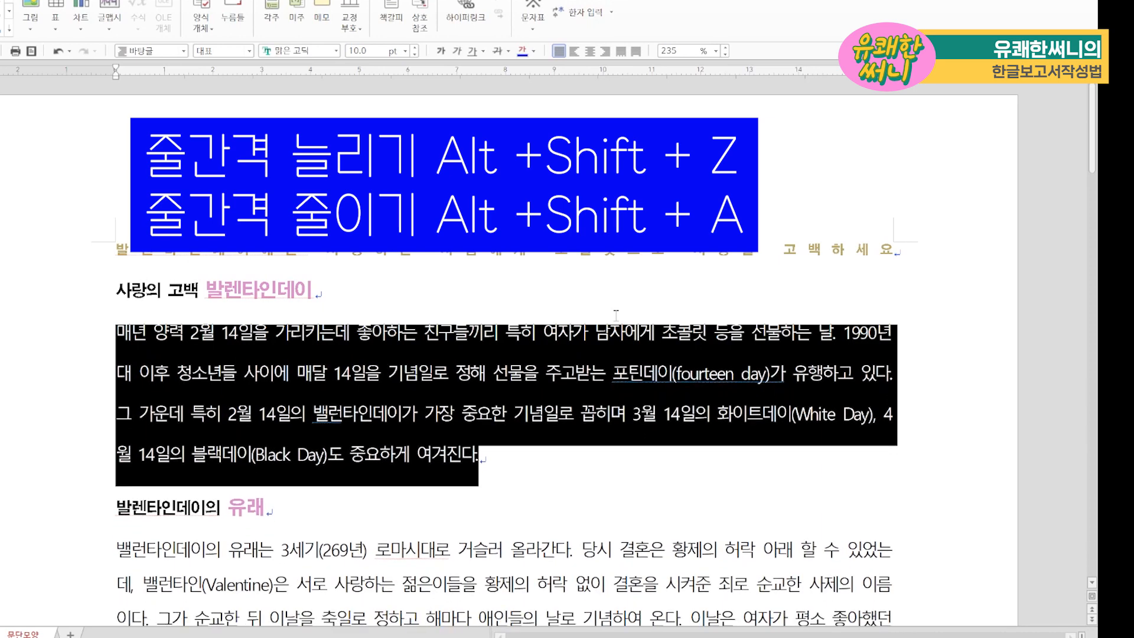
pyautogui.hotkey('alt', 'shift', 'a')
pyautogui.hotkey('alt', 'shift', 'a')
pyautogui.hotkey('alt', 'shift', 'a')
pyautogui.hotkey('alt', 'shift', 'a')
pyautogui.hotkey('alt', 'shift', 'a')
pyautogui.hotkey('alt', 'shift', 'a')
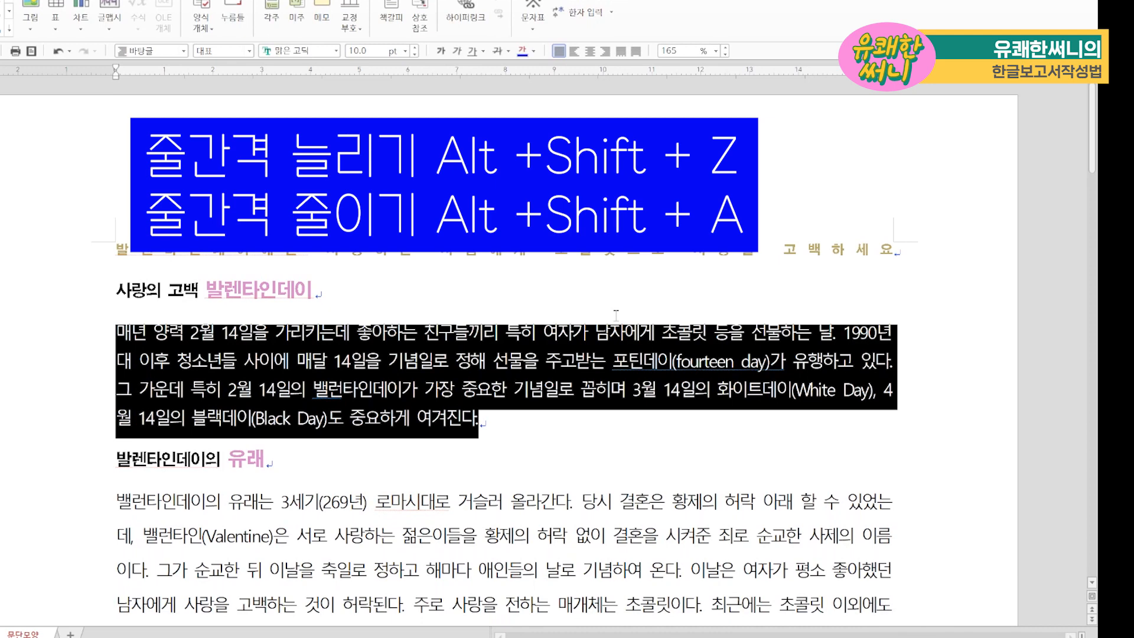
# - Increase the line spacing of the selected paragraph gradually to 265%
pyautogui.hotkey('alt', 'shift', 'z')
pyautogui.hotkey('alt', 'shift', 'z')
pyautogui.hotkey('alt', 'shift', 'z')
pyautogui.hotkey('alt', 'shift', 'z')
pyautogui.hotkey('alt', 'shift', 'z')
pyautogui.hotkey('alt', 'shift', 'z')
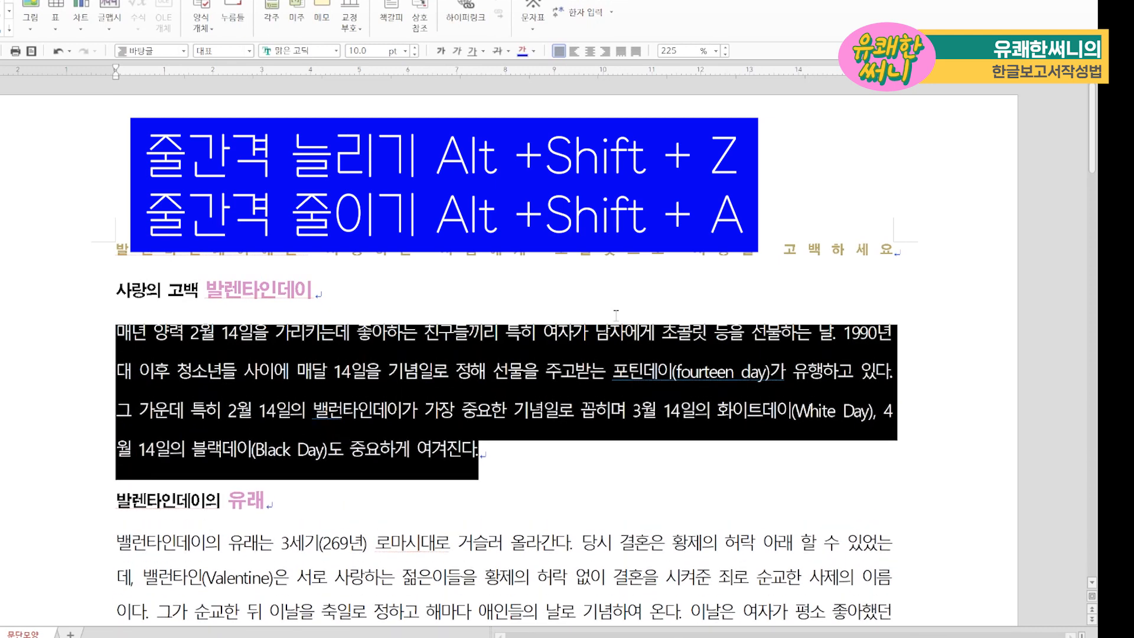
pyautogui.hotkey('alt', 'shift', 'z')
pyautogui.hotkey('alt', 'shift', 'z')
pyautogui.hotkey('alt', 'shift', 'z')
pyautogui.hotkey('alt', 'shift', 'z')
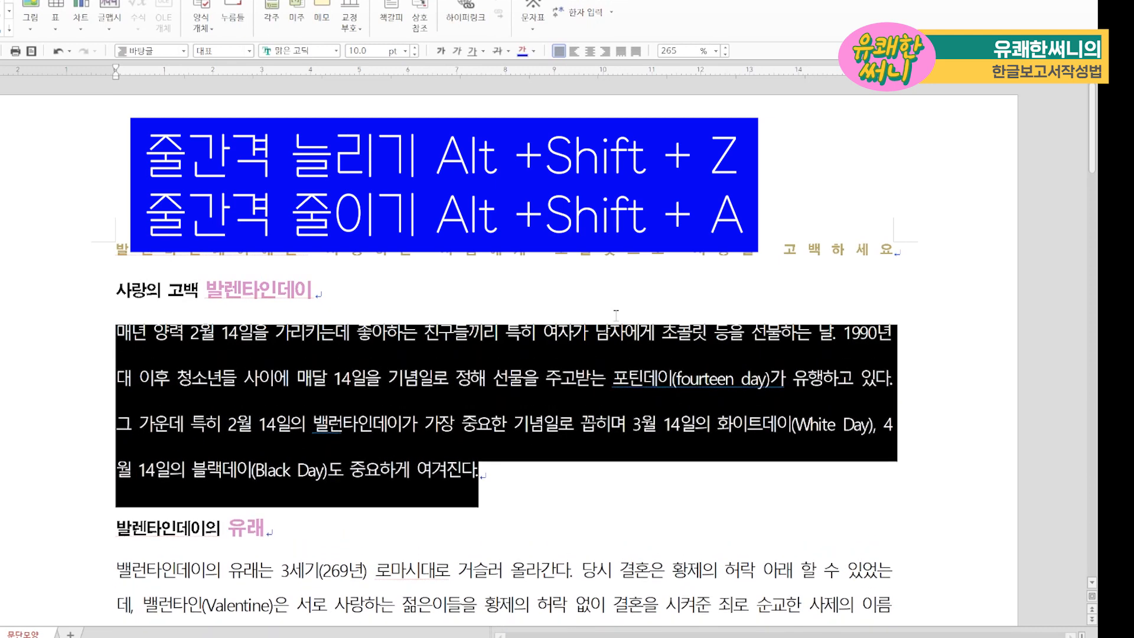
# - Reduce the line spacing of the selected paragraph to 175% and clear the selection
pyautogui.hotkey('alt', 'shift', 'a')
pyautogui.hotkey('alt', 'shift', 'a')
pyautogui.hotkey('alt', 'shift', 'a')
pyautogui.hotkey('alt', 'shift', 'a')
pyautogui.hotkey('alt', 'shift', 'a')
pyautogui.hotkey('alt', 'shift', 'a')
pyautogui.hotkey('alt', 'shift', 'a')
pyautogui.hotkey('alt', 'shift', 'a')
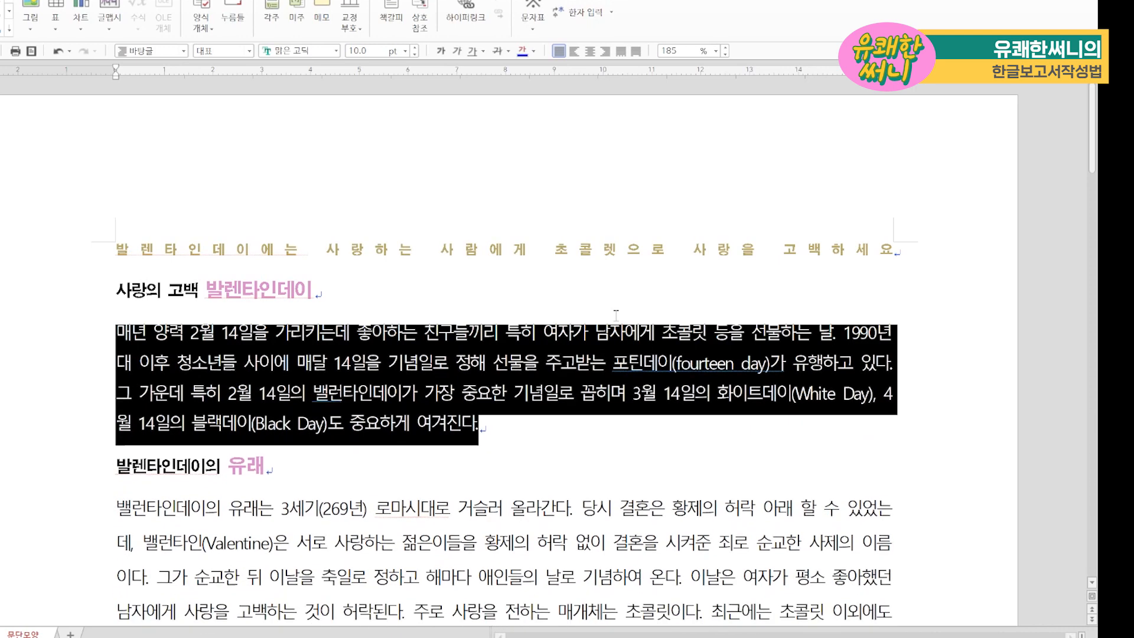
pyautogui.hotkey('alt', 'shift', 'a')
pyautogui.click(433, 404)
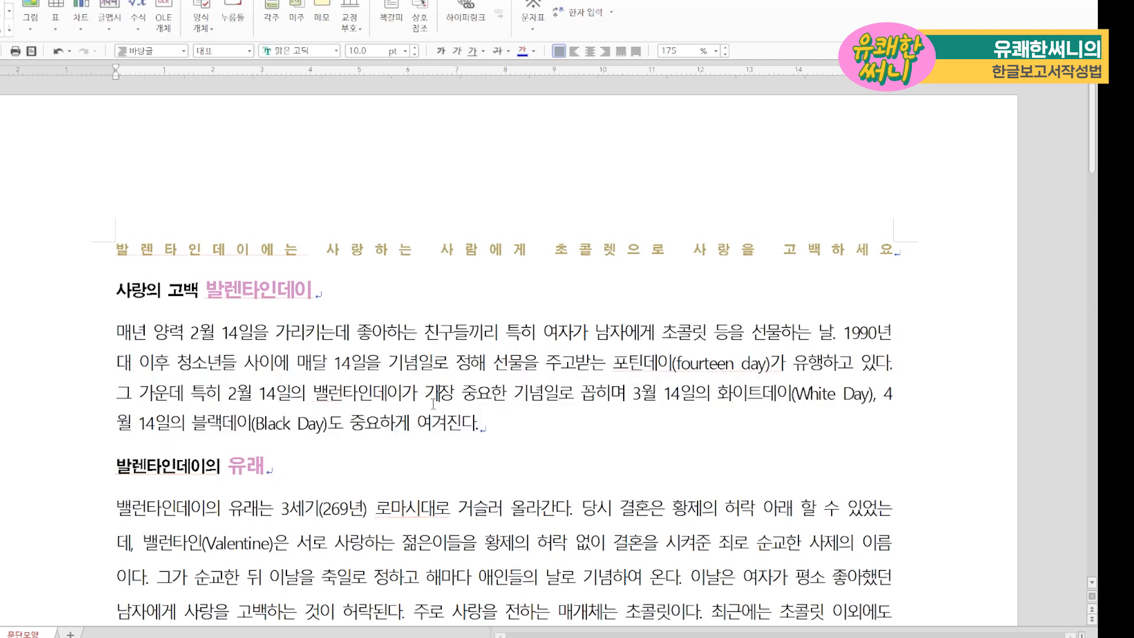